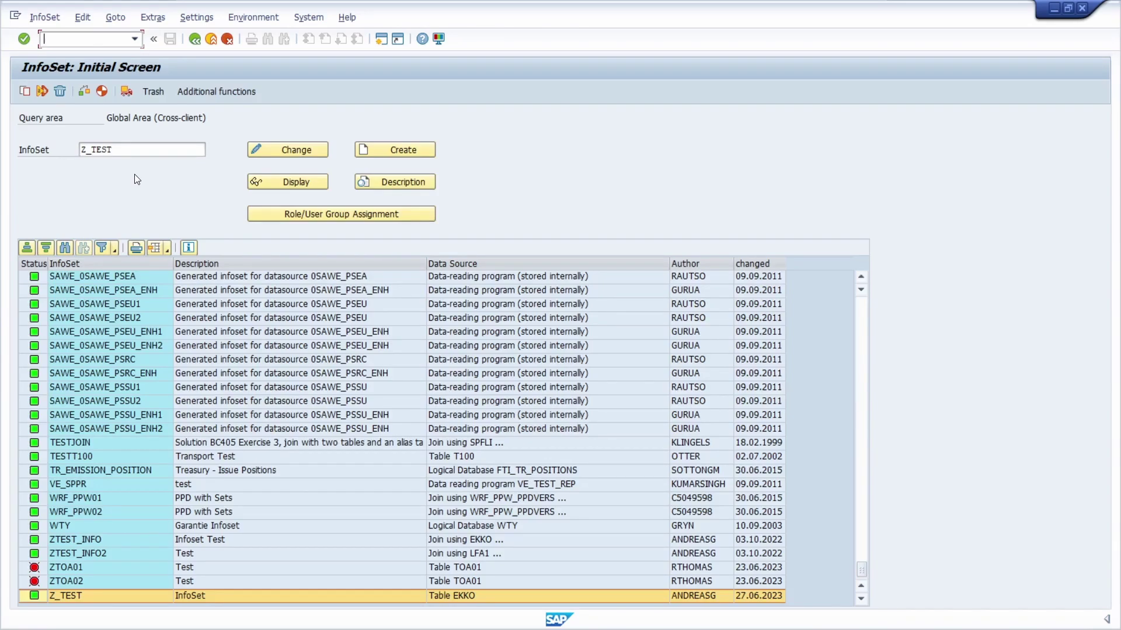
Open InfoSet Z_TEST in change mode and show its Selections under Extras.
double_click(150, 154)
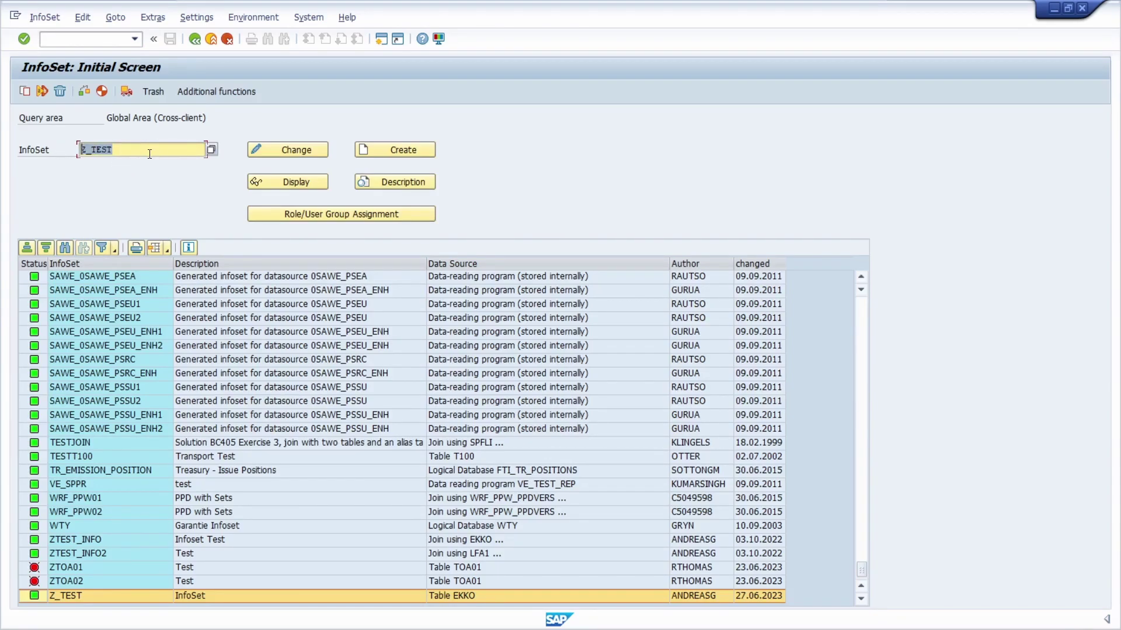
left_click(296, 149)
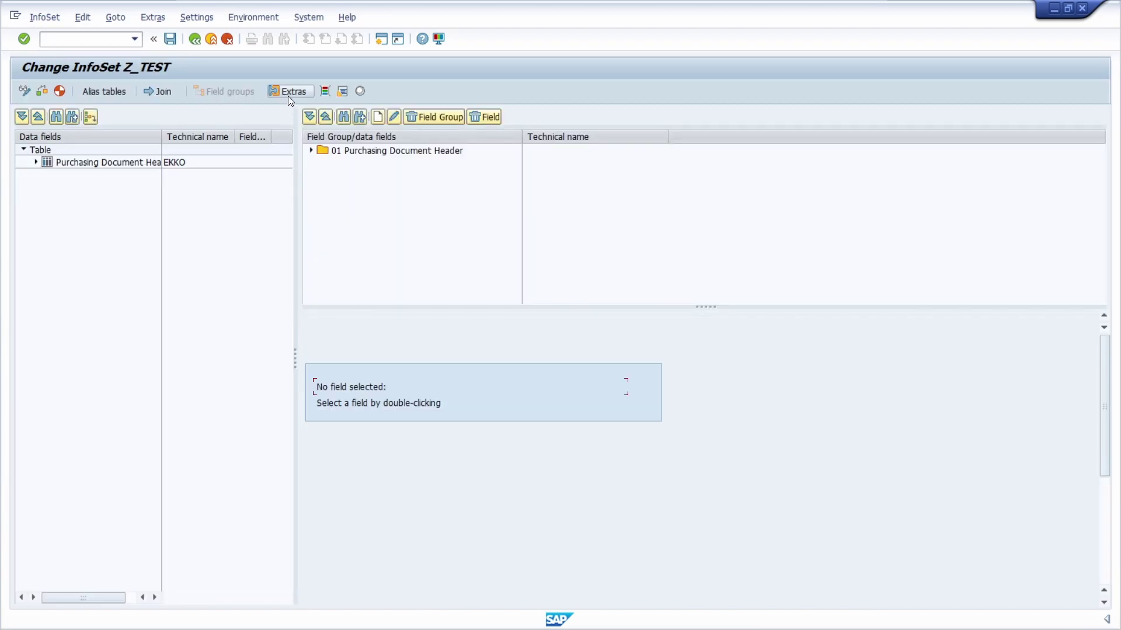
left_click(288, 96)
left_click(389, 124)
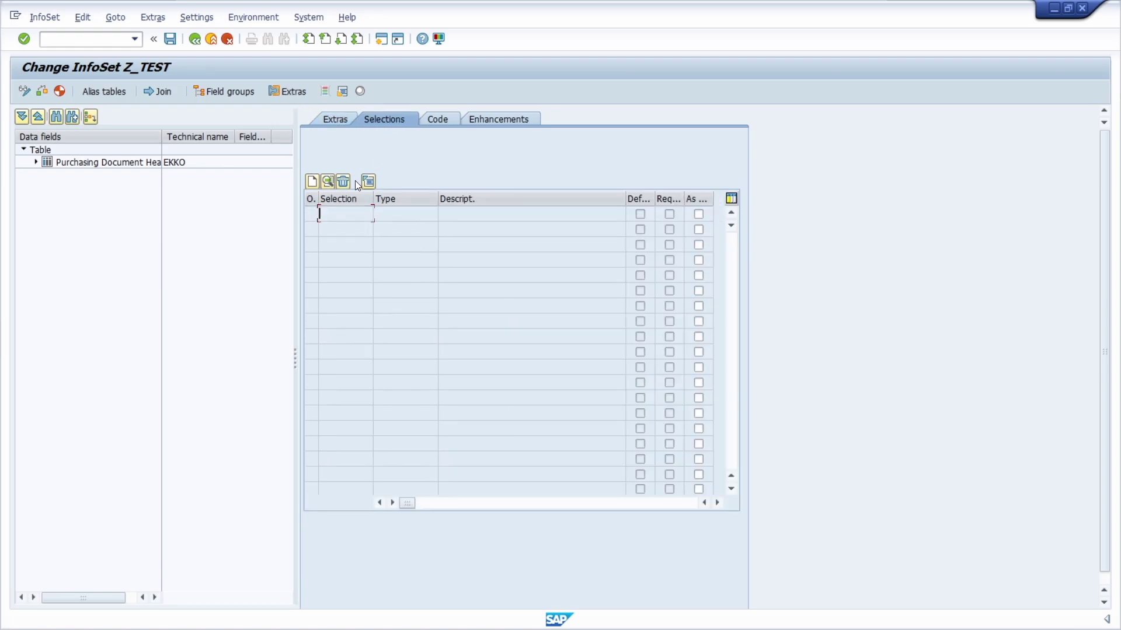
Create a new parameter-type selection named TEST.
left_click(313, 183)
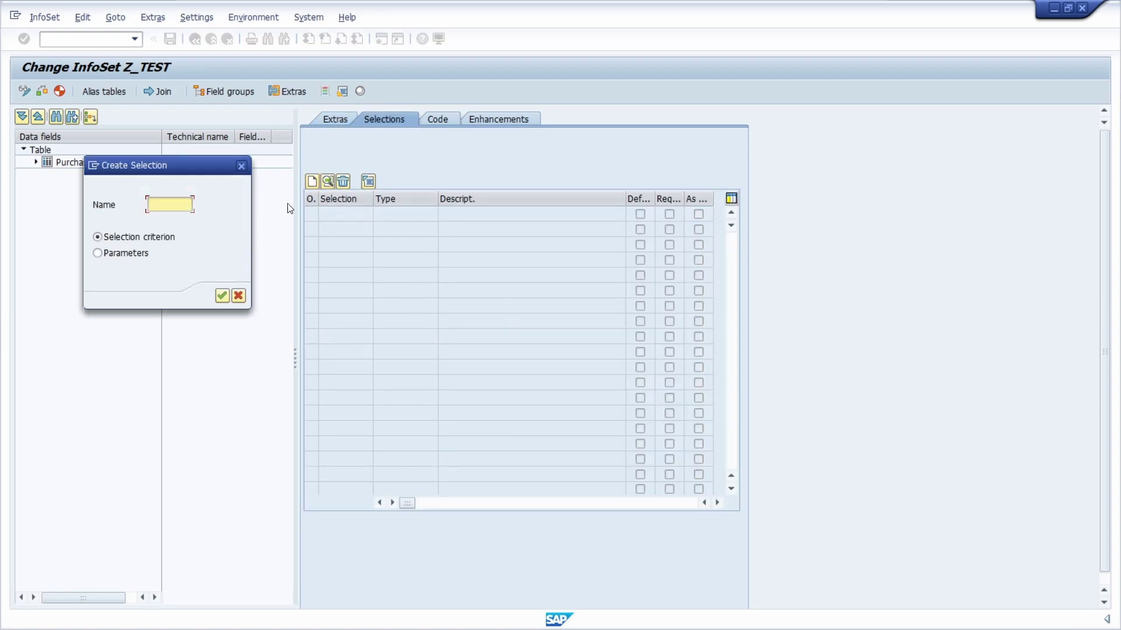
left_click(123, 255)
left_click(172, 205)
type("TEST")
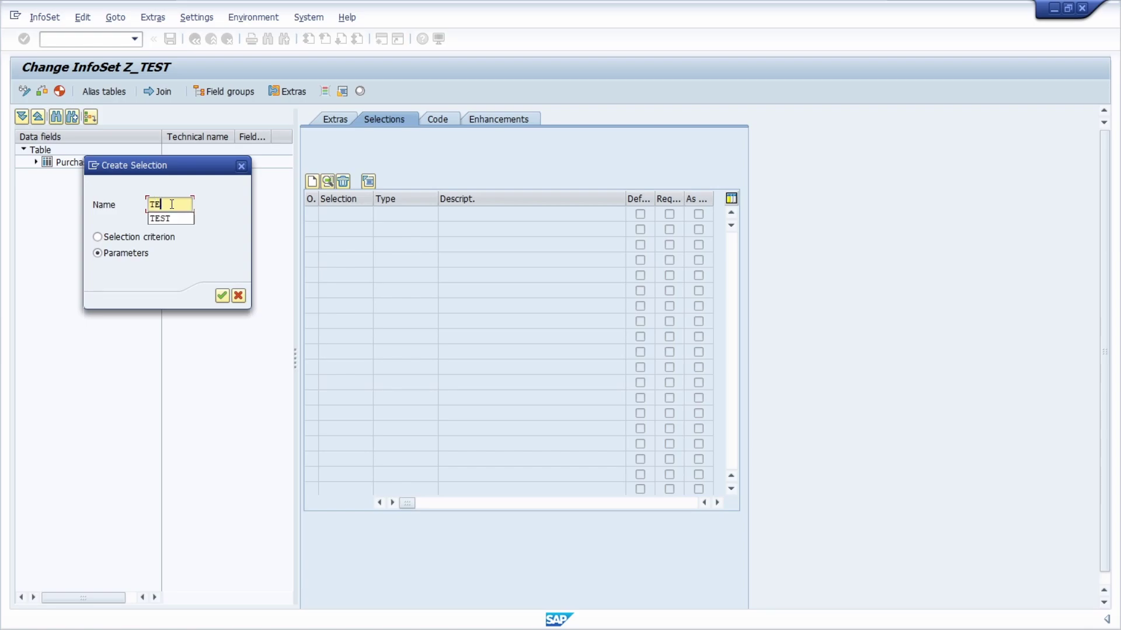
left_click(220, 296)
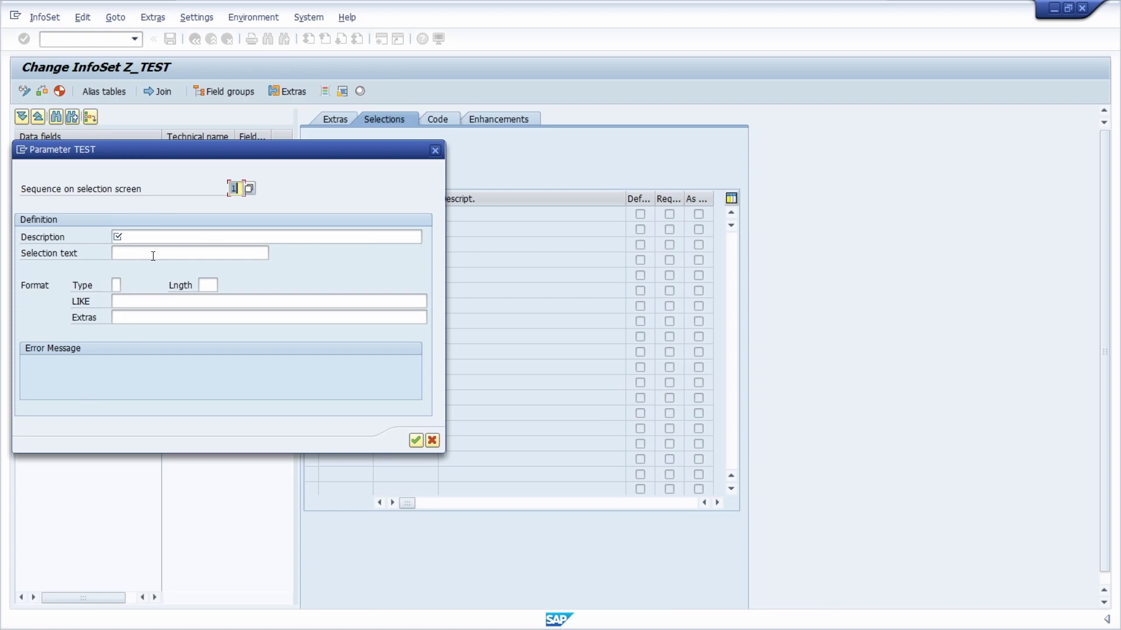
Define TEST with description Checkbox, selection text Checkbox?, type C, length 1, extras AS CHECKBOX.
left_click(152, 235)
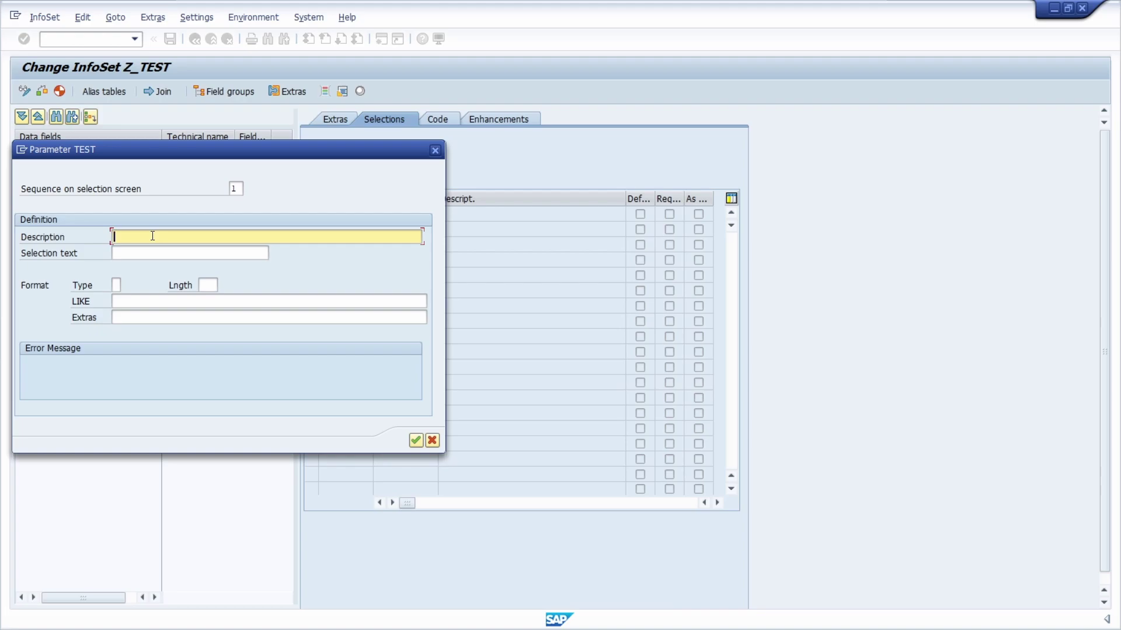
type("Checkbox")
left_click(147, 252)
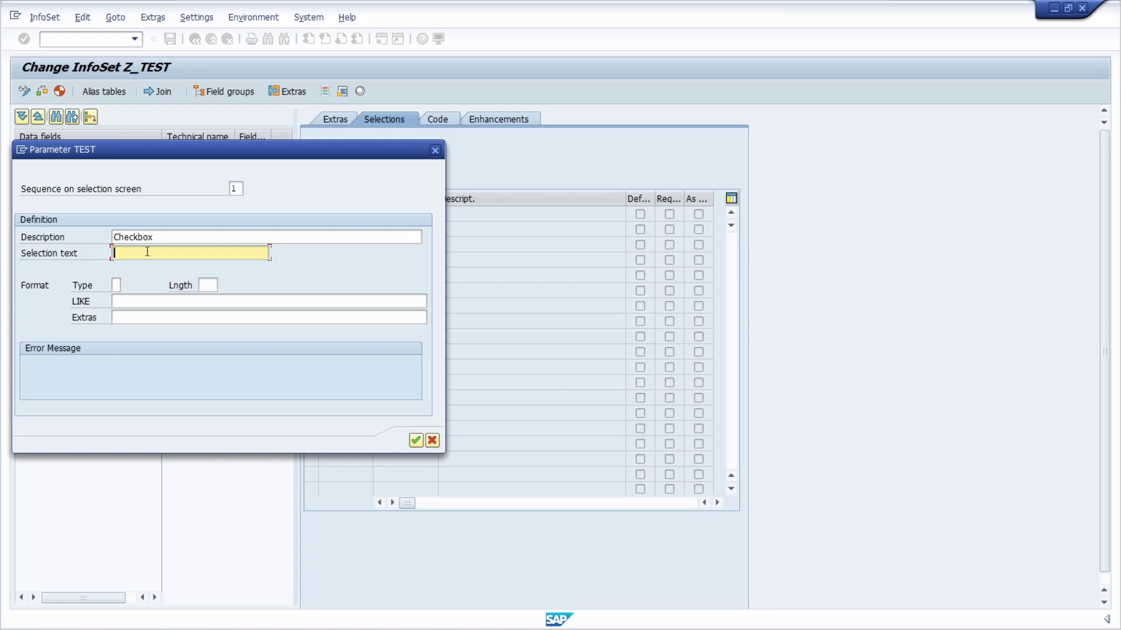
type("Checkbox?")
left_click(119, 284)
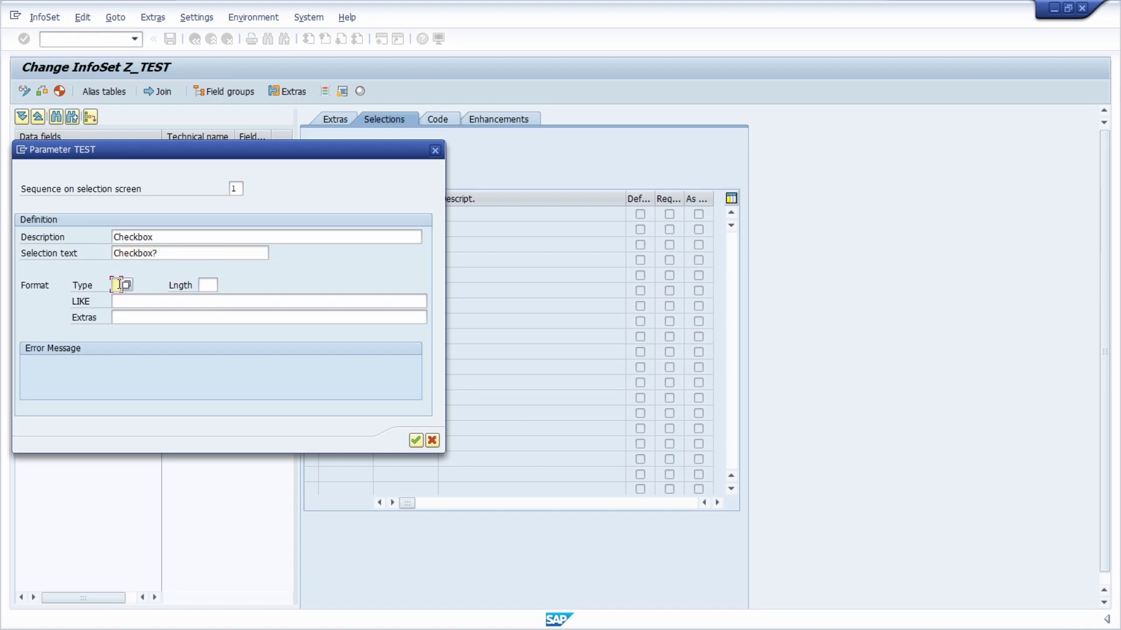
type("C")
key("Tab")
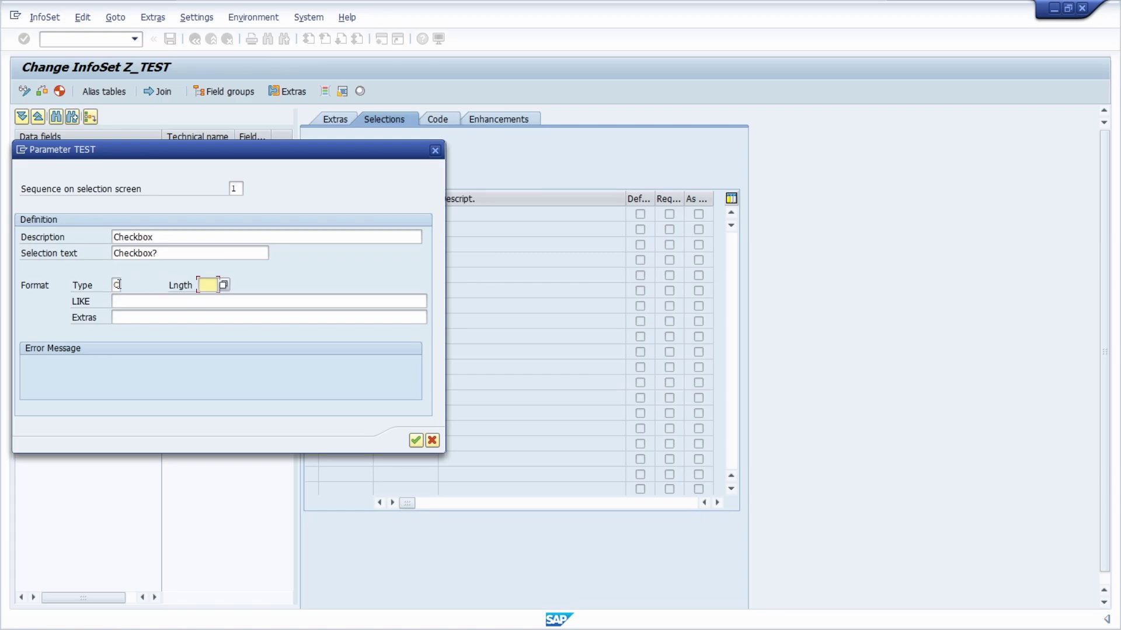
type("1")
left_click(118, 316)
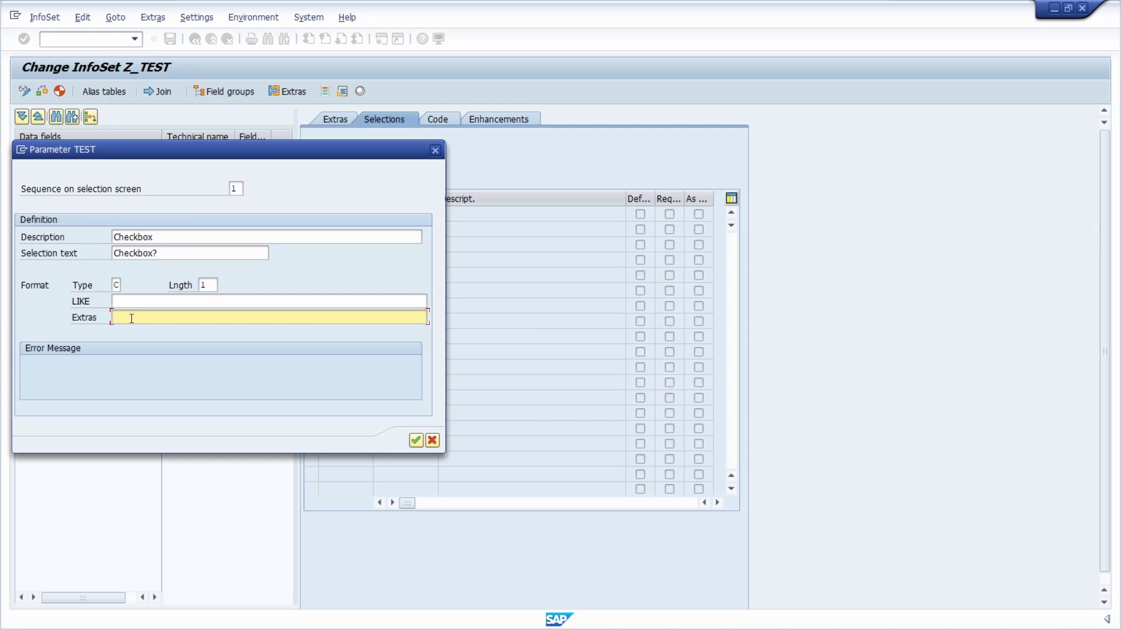
type("AS CHE")
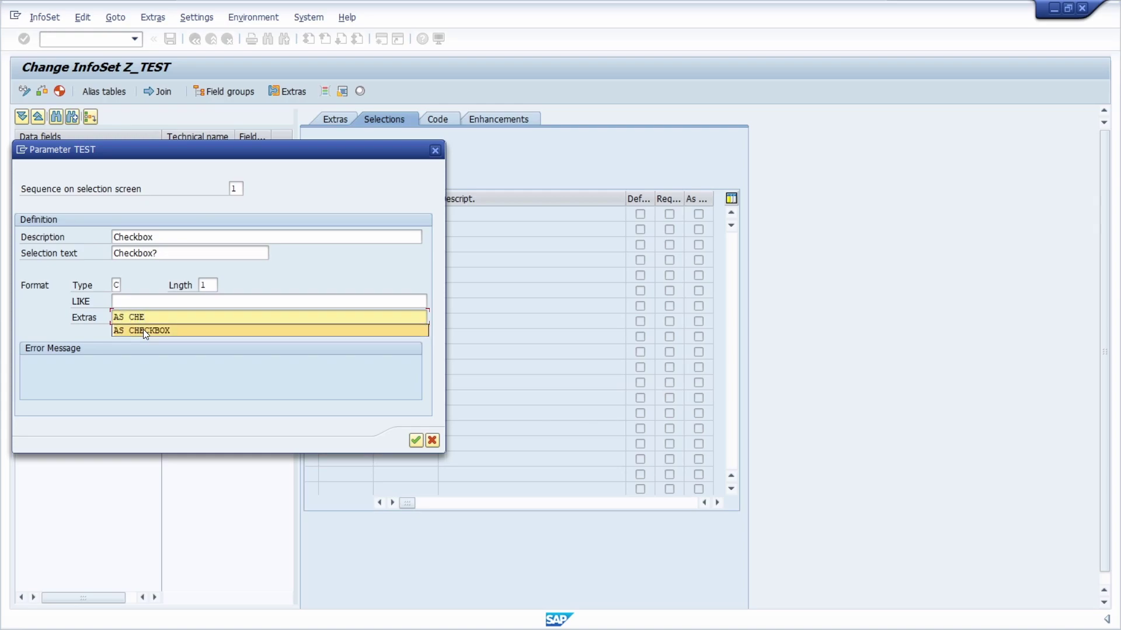
left_click(142, 330)
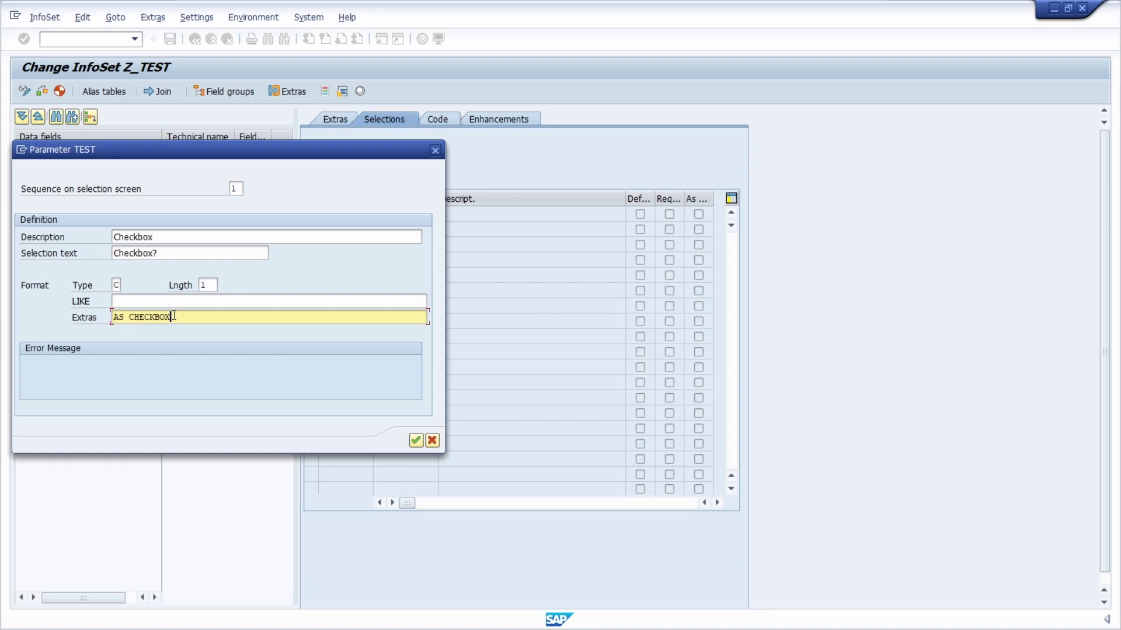
Confirm TEST and save its code with an IF test = 'X' block holding a comment.
left_click(415, 441)
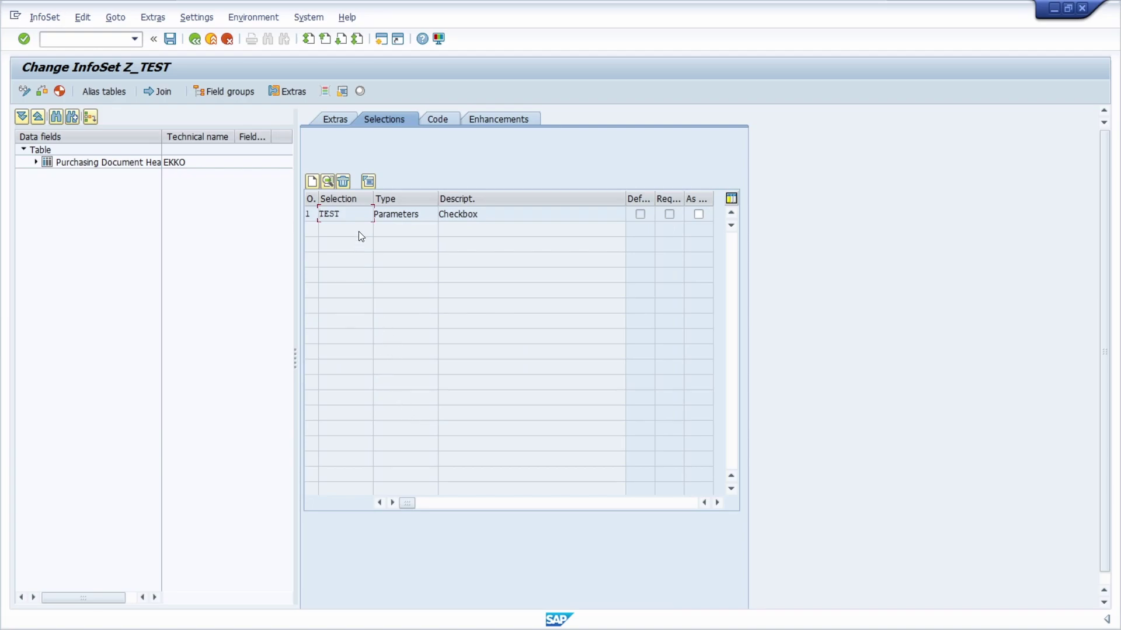
left_click(368, 182)
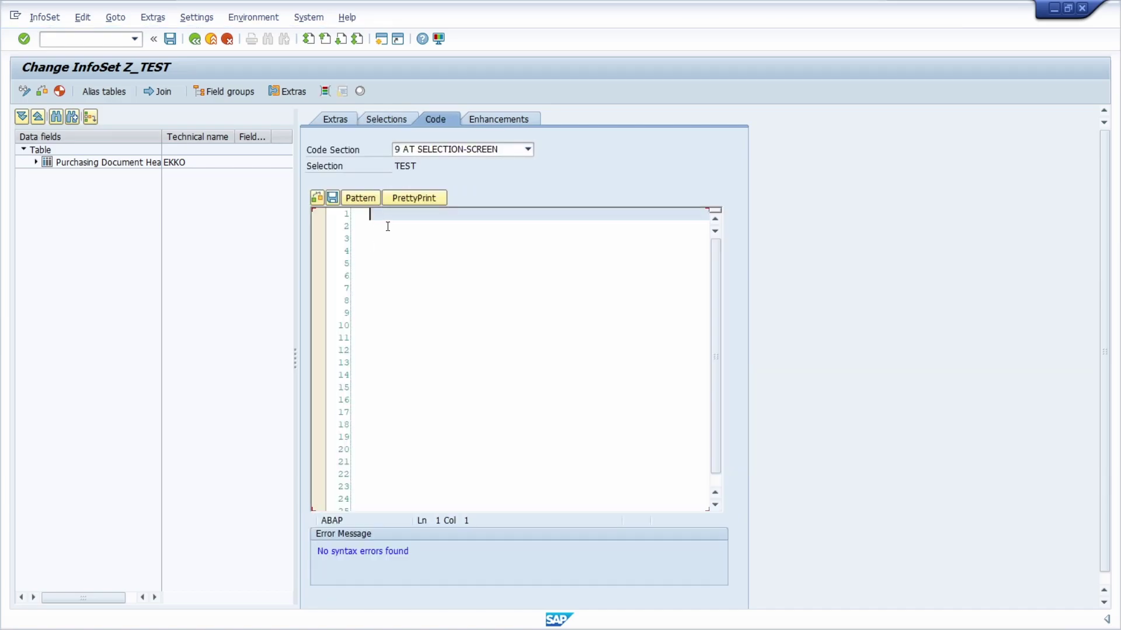
type("IF")
key("Tab")
type("test = 'X'")
left_click(388, 227)
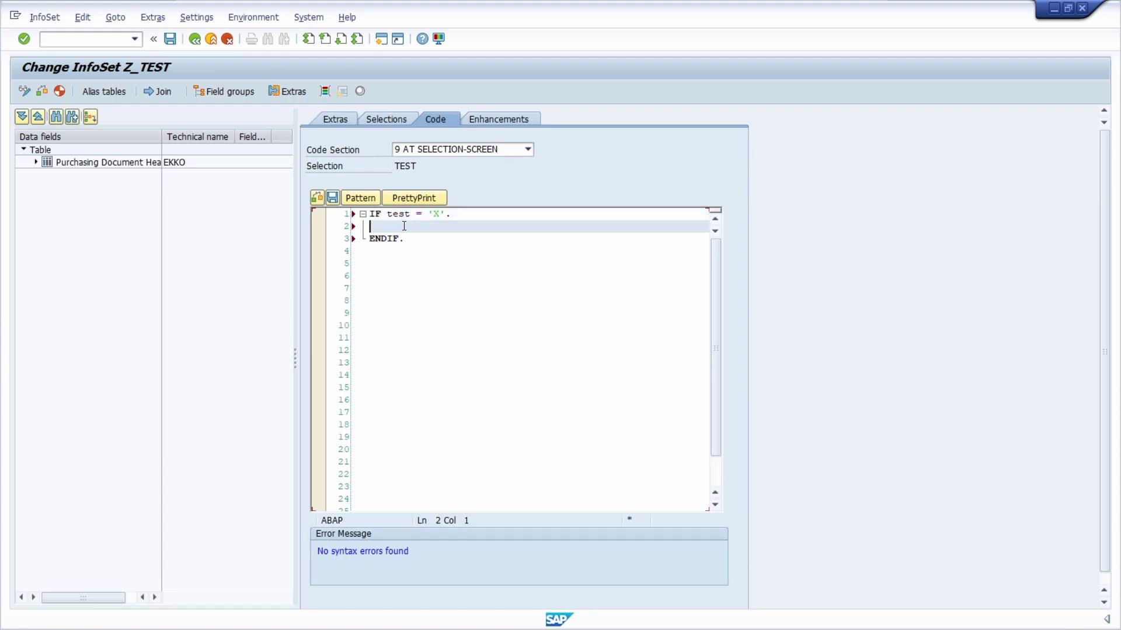
type("\" ABAP logic should happen")
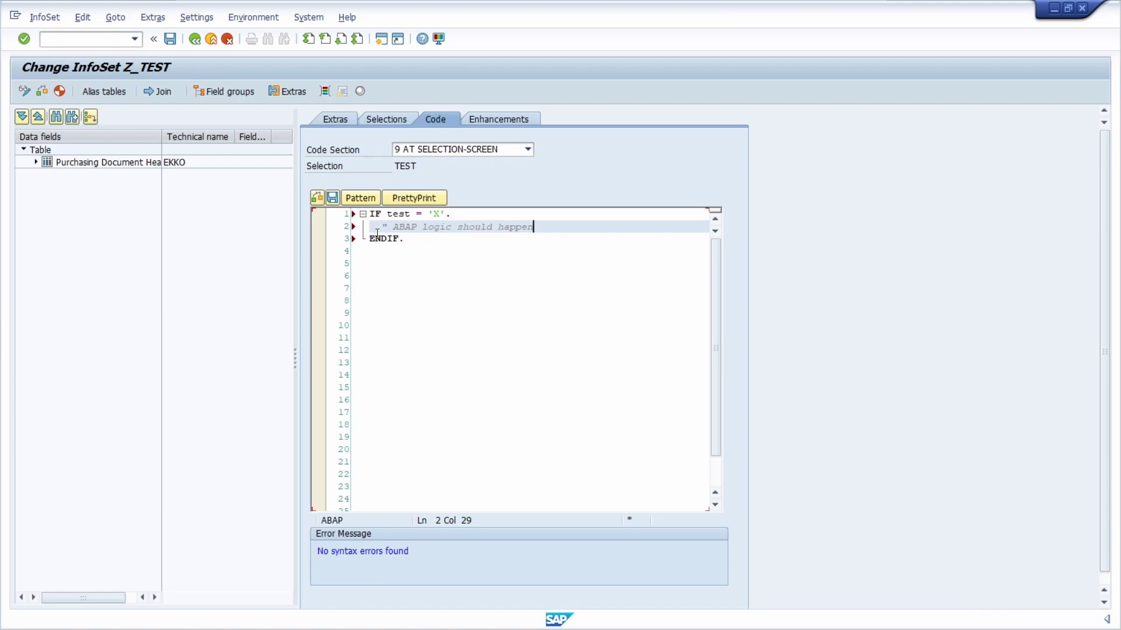
left_click(382, 226, "shift")
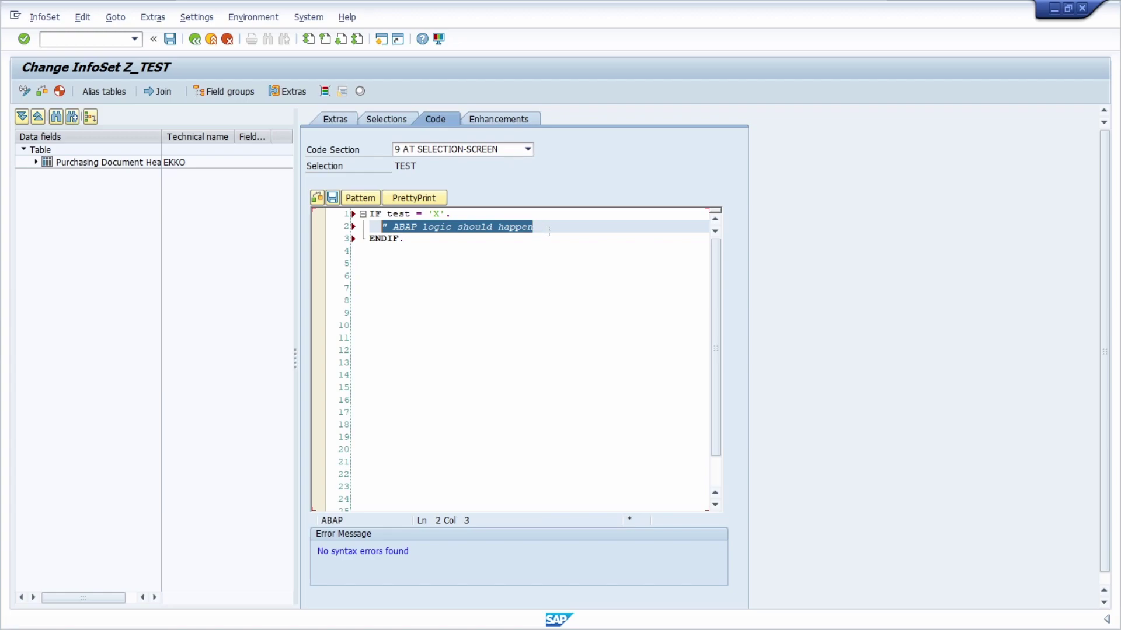
left_click(330, 199)
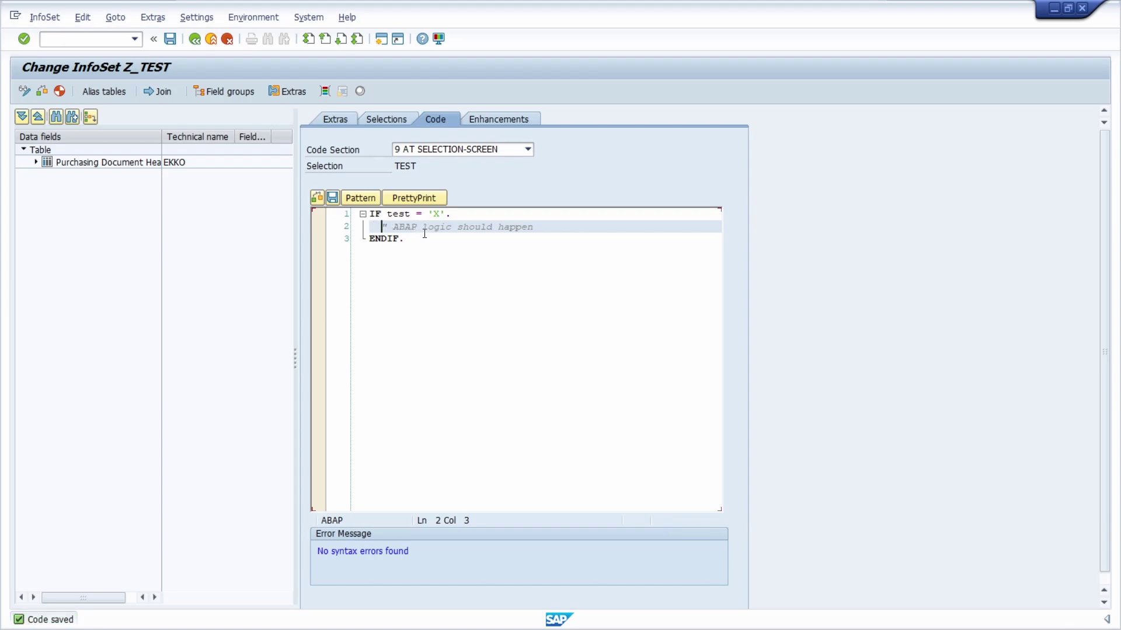
Generate InfoSet Z_TEST and dismiss the information message.
left_click(380, 118)
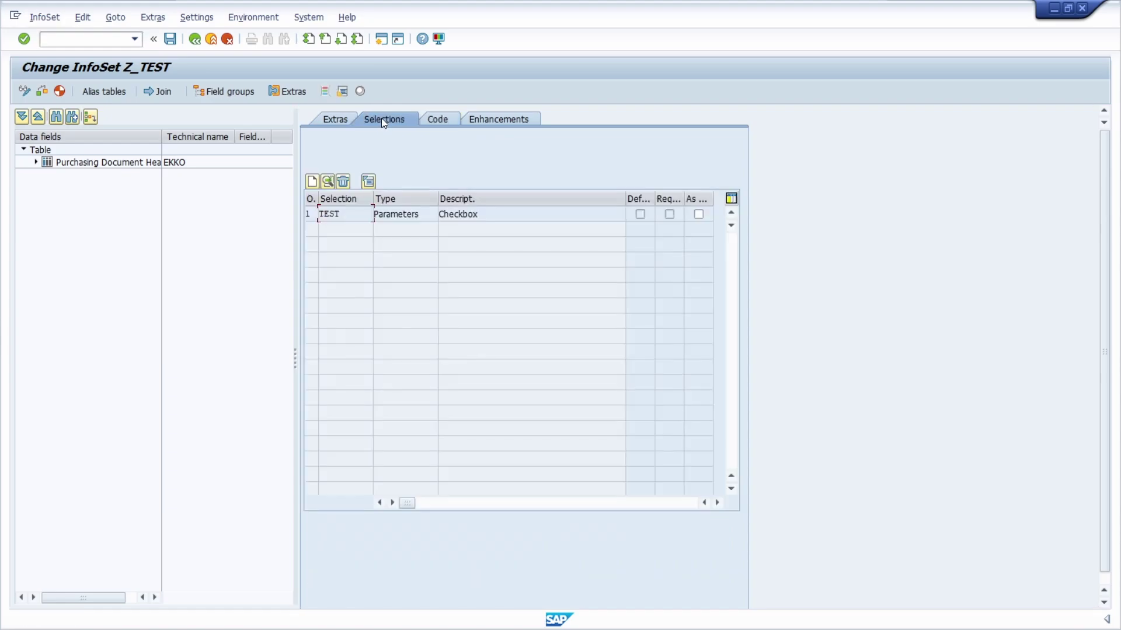
left_click(58, 92)
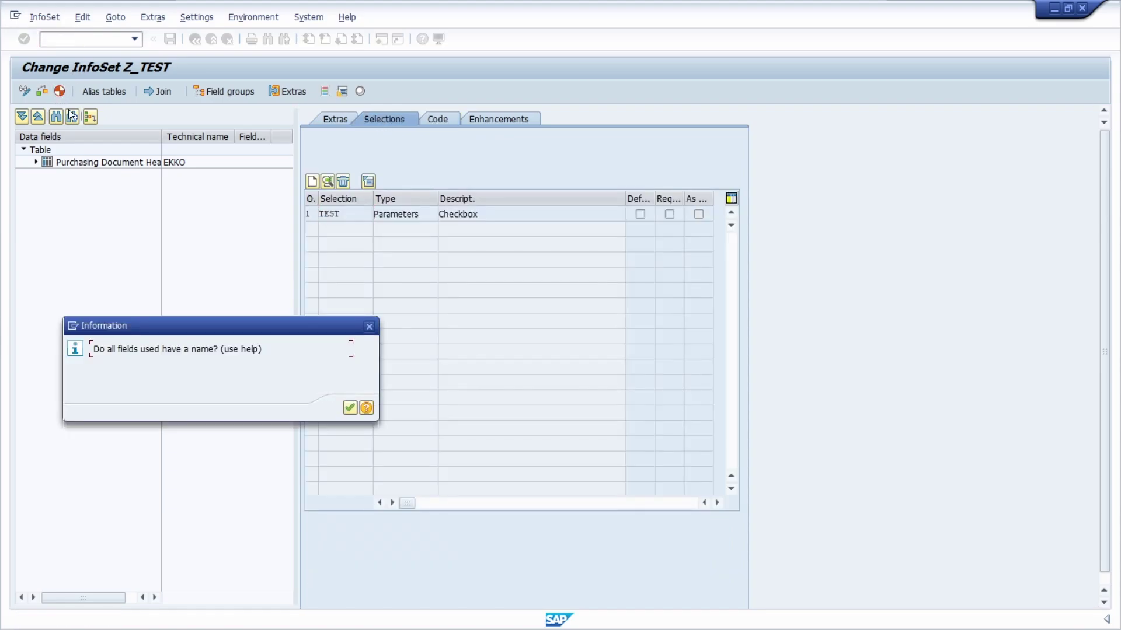
left_click(348, 410)
Run the Z_TEST query via /nsq0 and tick Checkbox? on its selection screen.
left_click(81, 38)
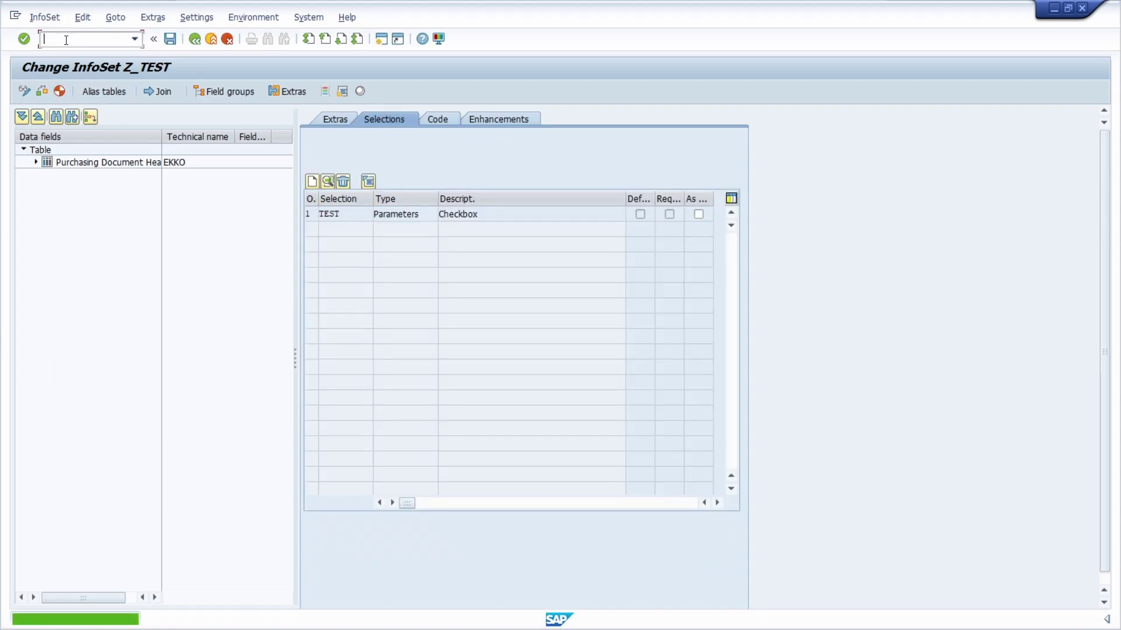
type("/nsq0")
key("Return")
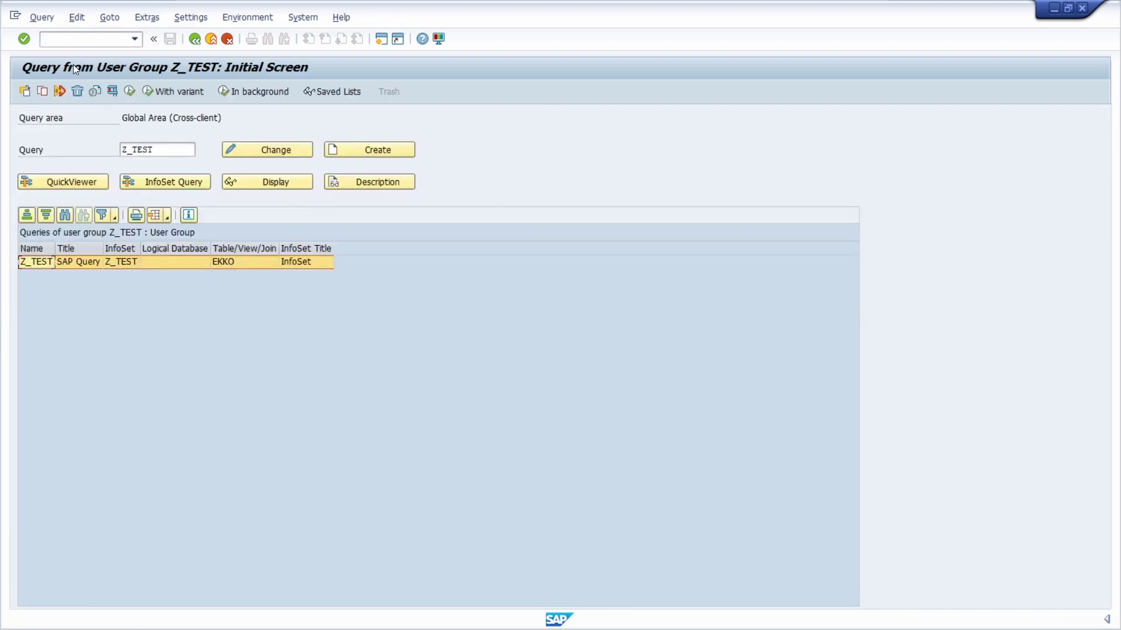
double_click(161, 151)
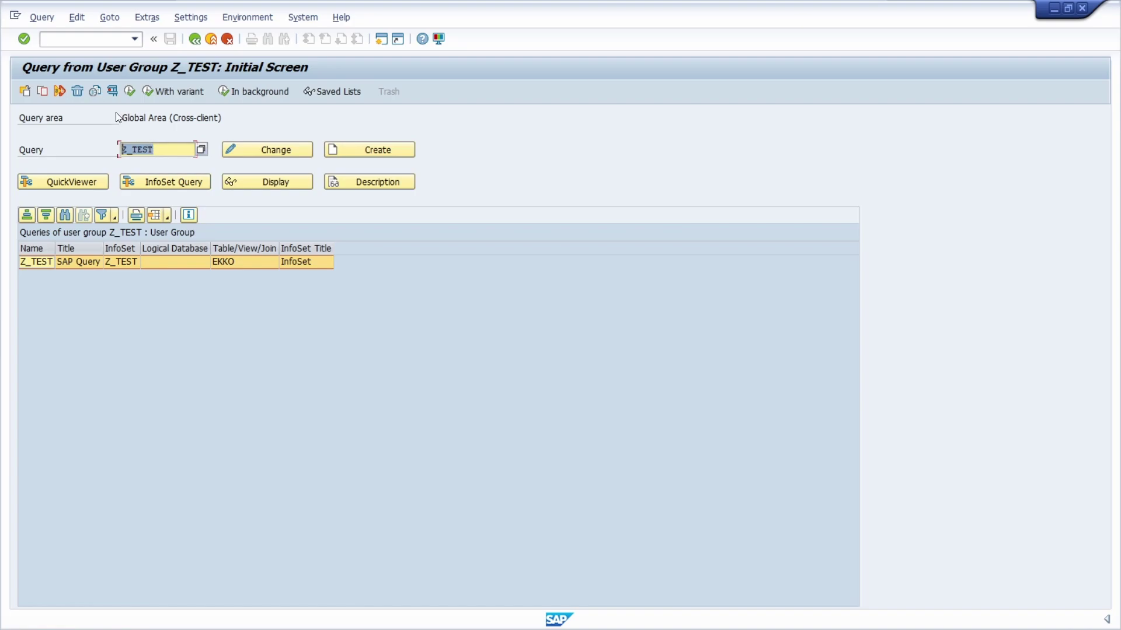
left_click(129, 91)
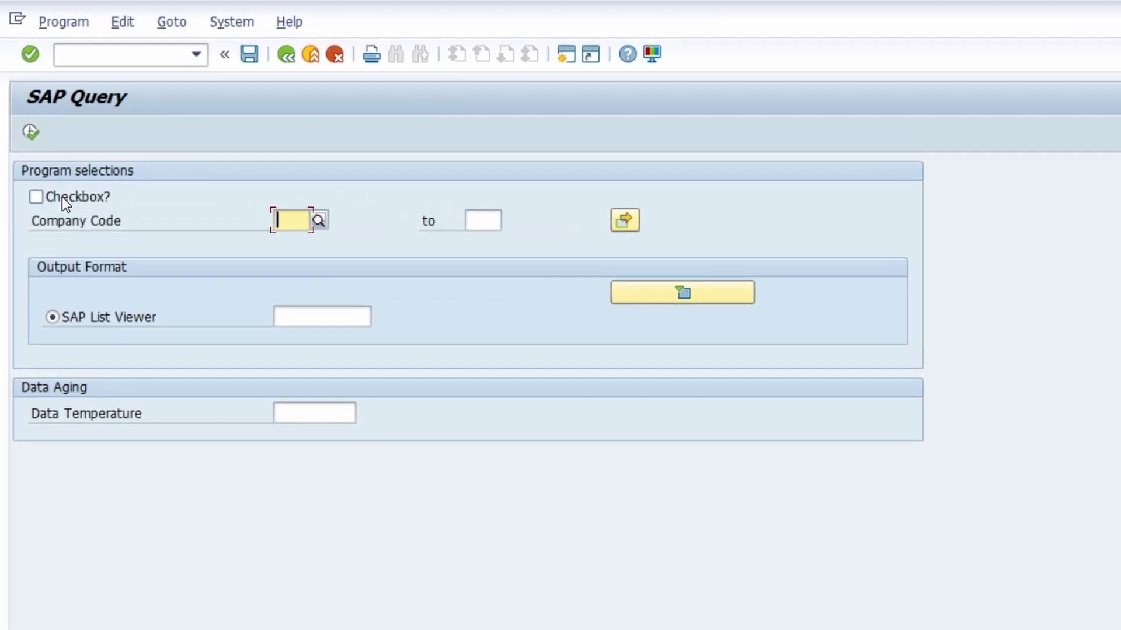
left_click(39, 128)
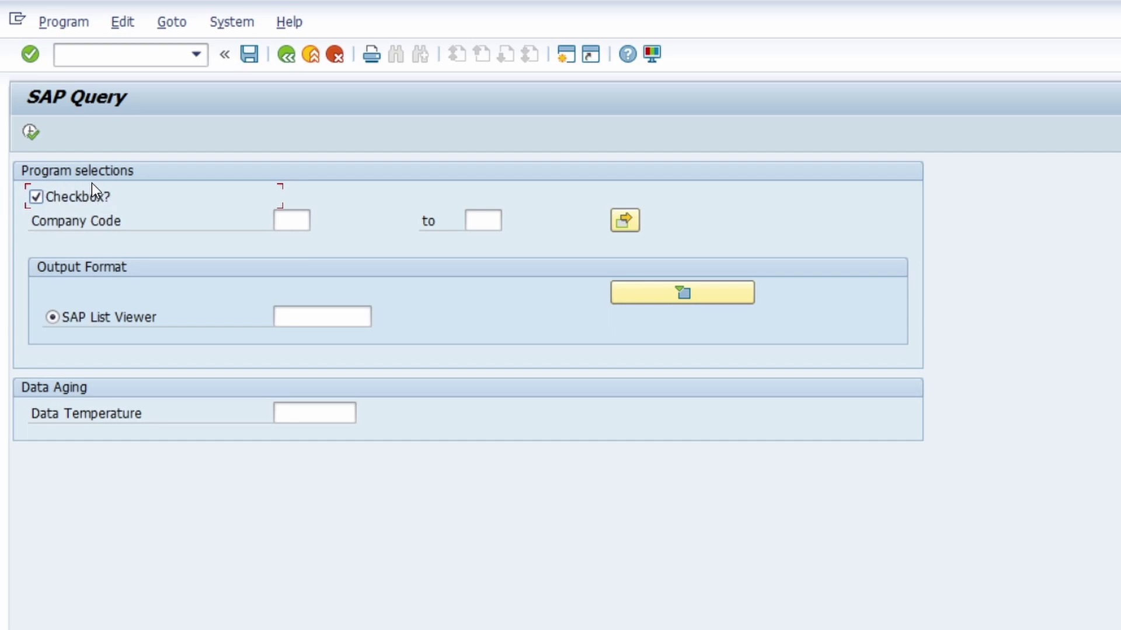
Return to InfoSet maintenance with /nsq01 and reopen Z_TEST for editing.
left_click(128, 61)
type("/nsq01")
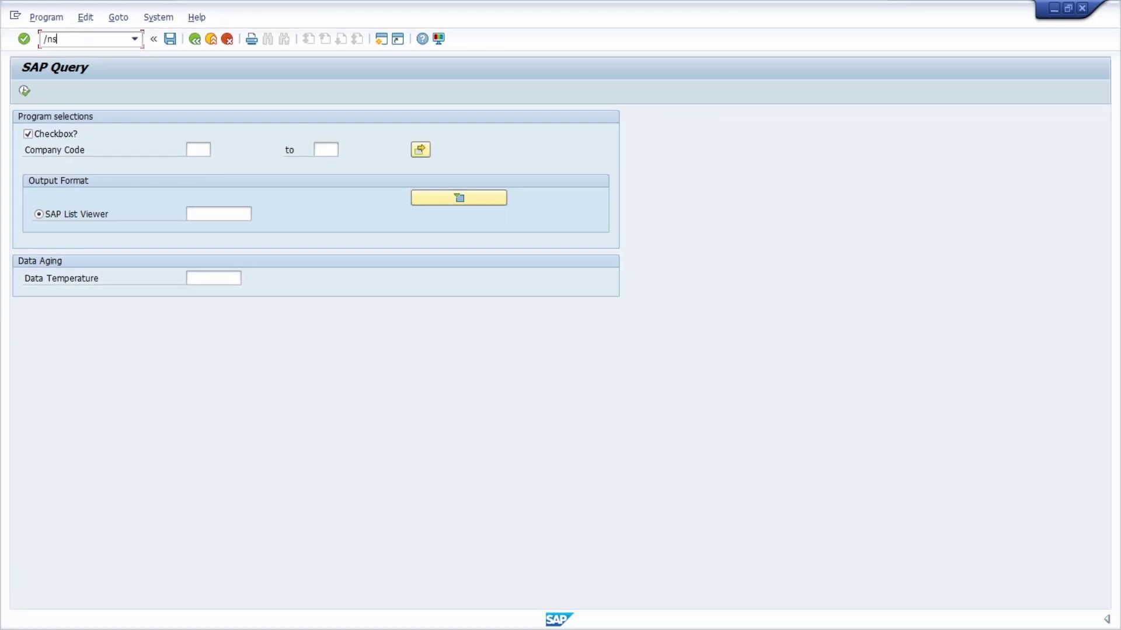
key("Return")
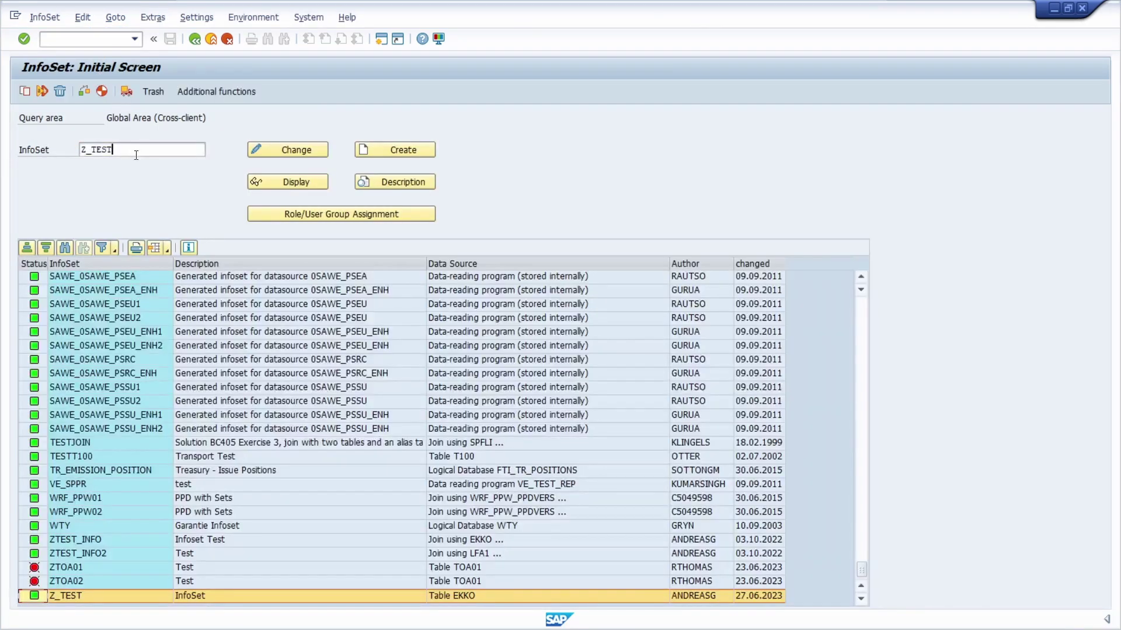
left_click(271, 150)
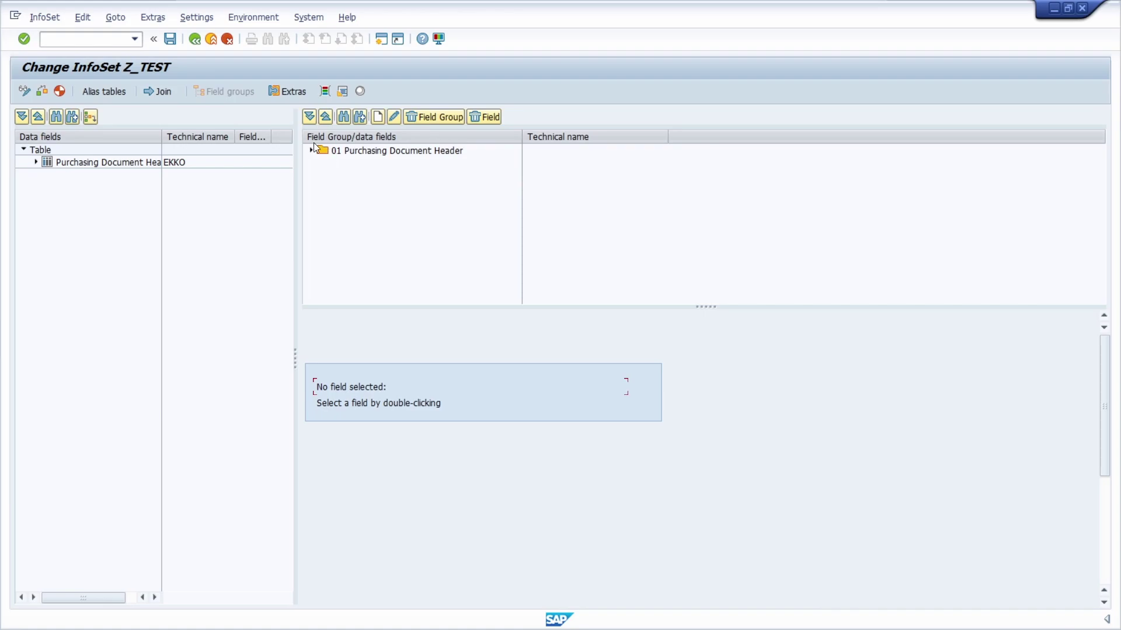
Create a new parameter selection named TEST_P1 in Z_TEST's Selections.
left_click(286, 91)
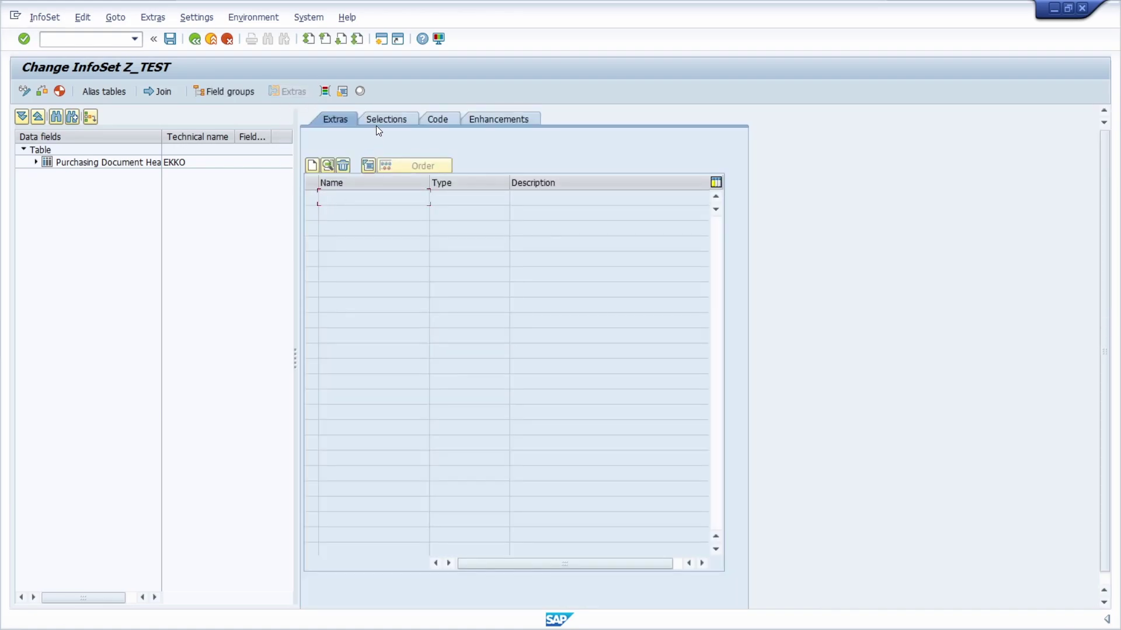
left_click(376, 125)
left_click(312, 181)
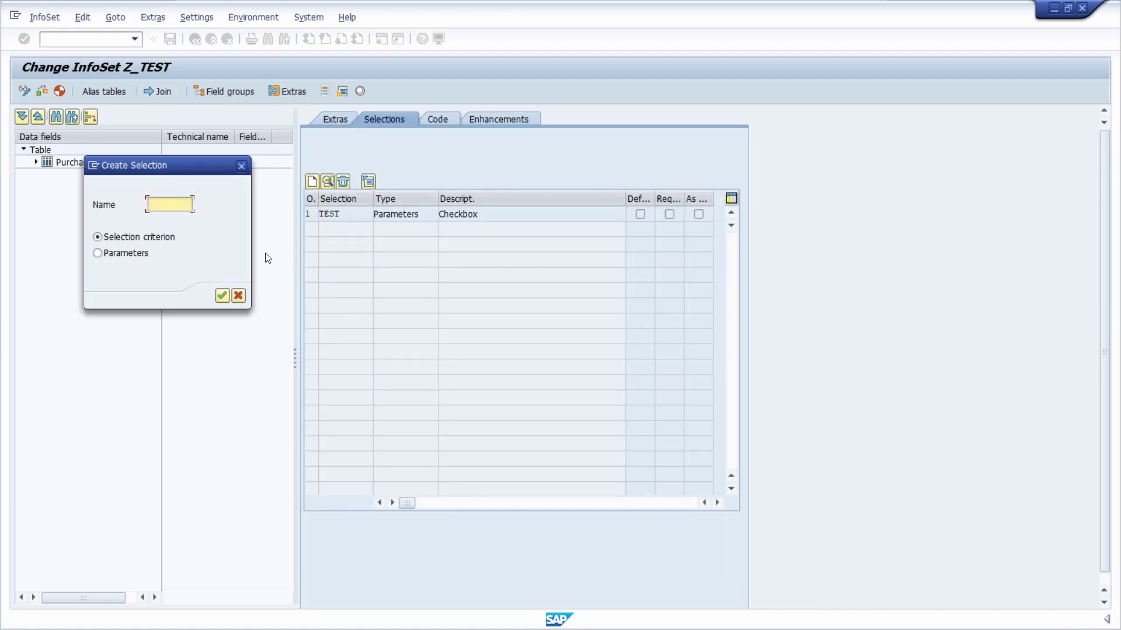
type("TEST_P1")
left_click(127, 255)
left_click(222, 295)
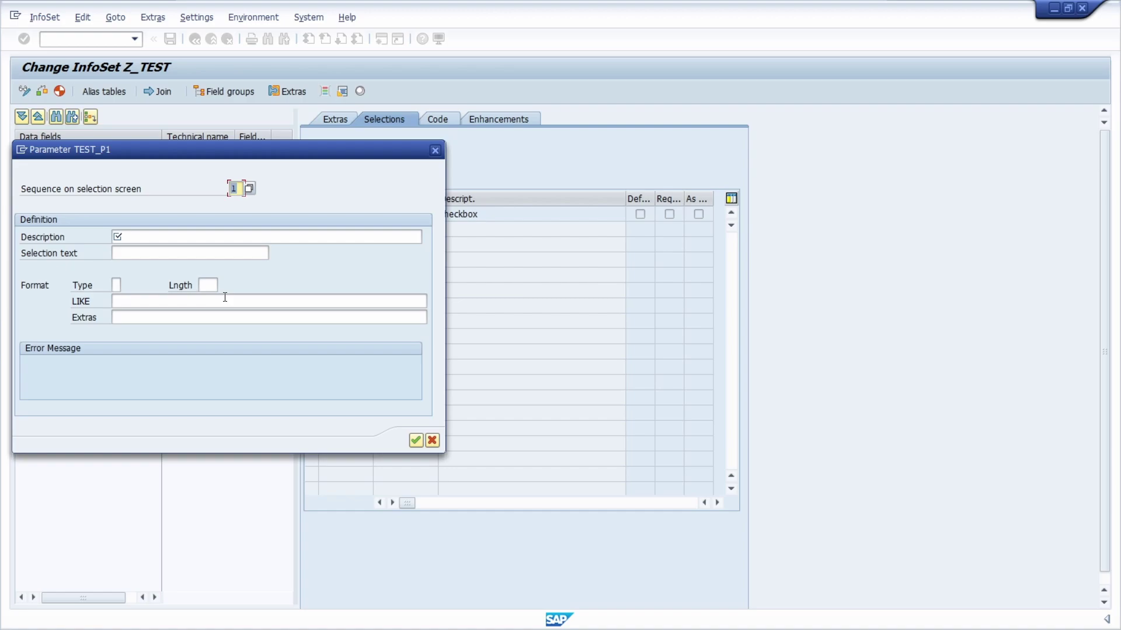
Give TEST_P1 description and selection text 'Parameter 1', type C, length 1.
left_click(168, 236)
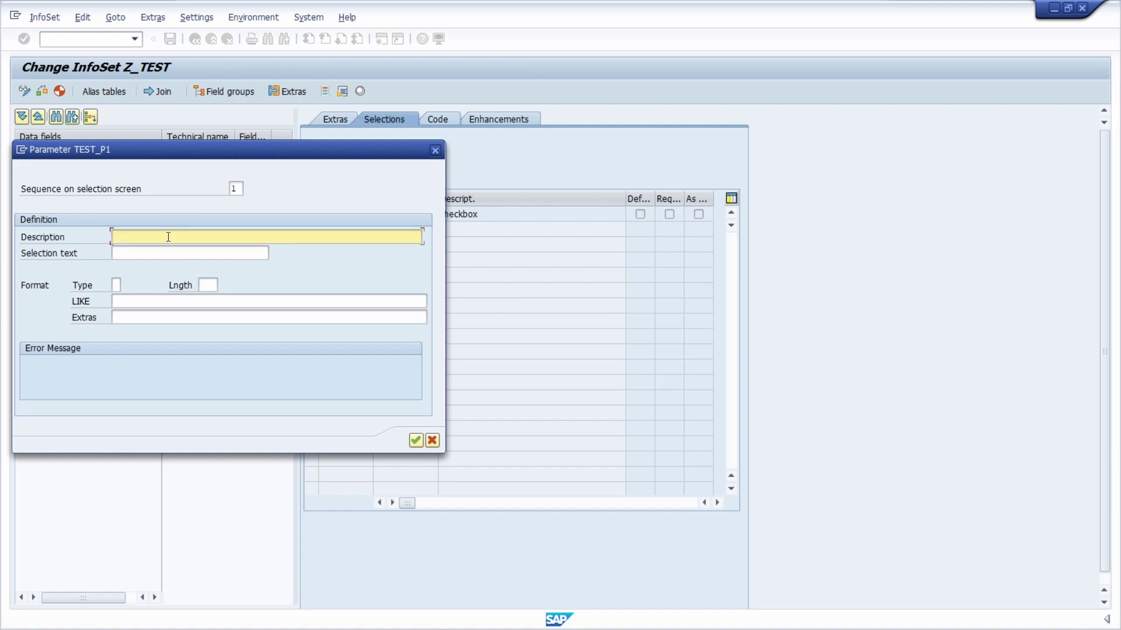
type("Parameter 1")
left_click(169, 253)
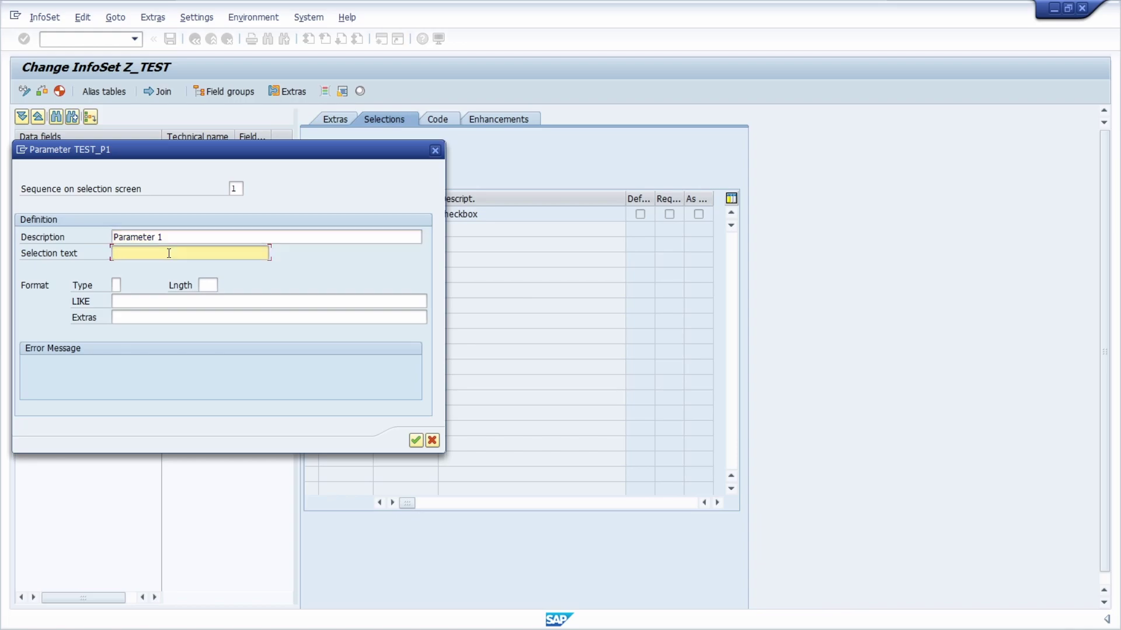
key("shift+Tab")
key("ctrl+a")
key("ctrl+c")
key("Tab")
key("ctrl+v")
left_click(116, 285)
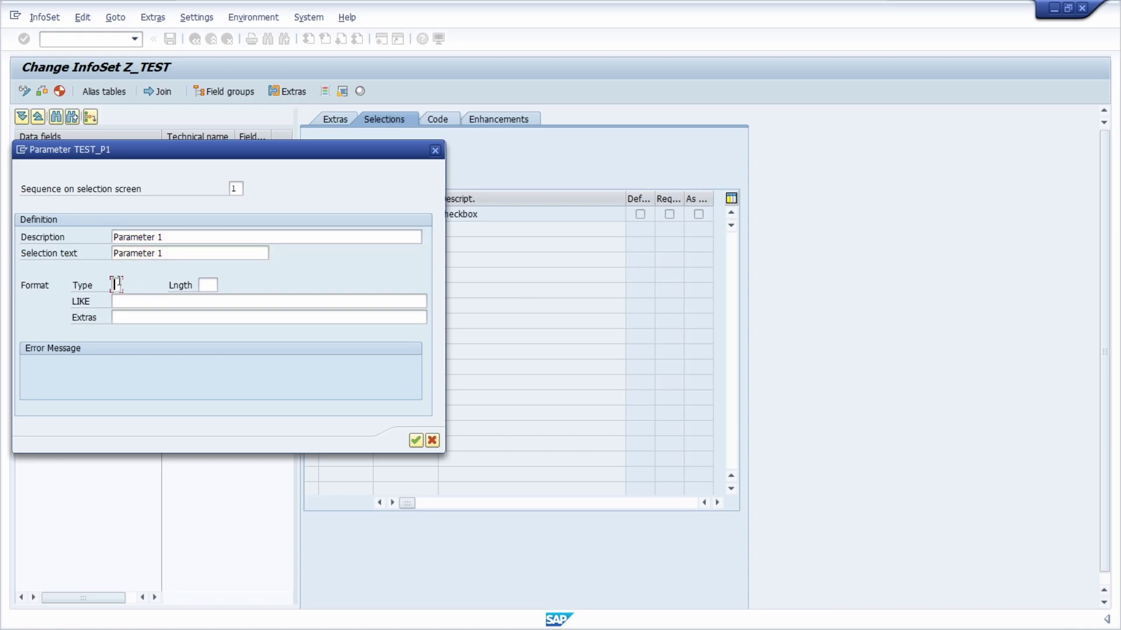
type("C1")
key("Tab")
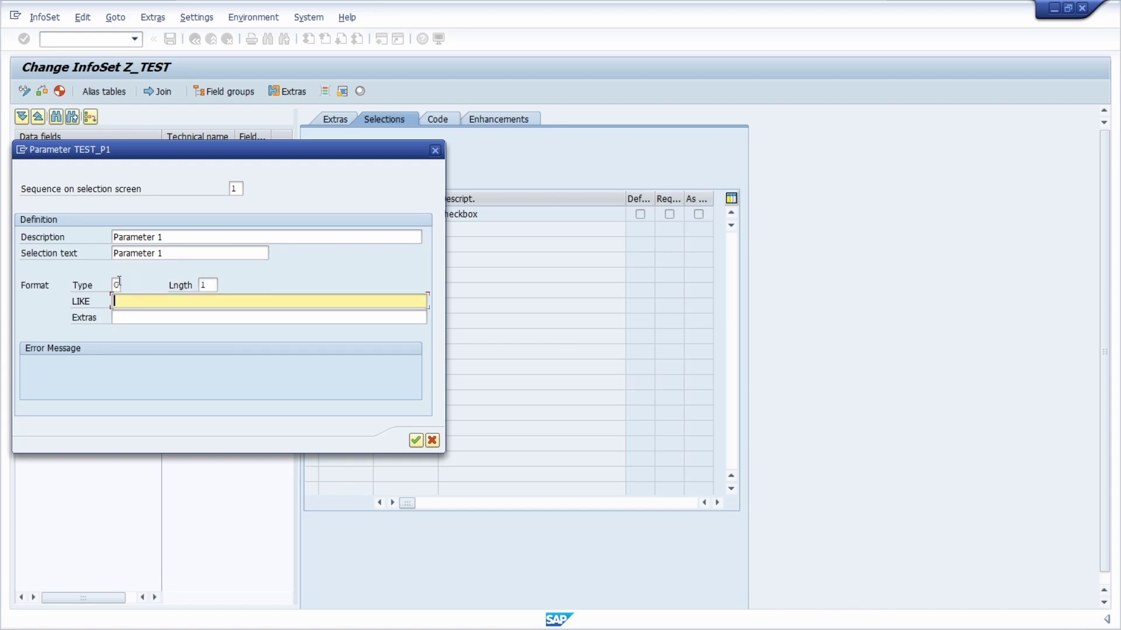
Set TEST_P1's extras to radiobutton group g1 default 'X' and confirm.
left_click(145, 315)
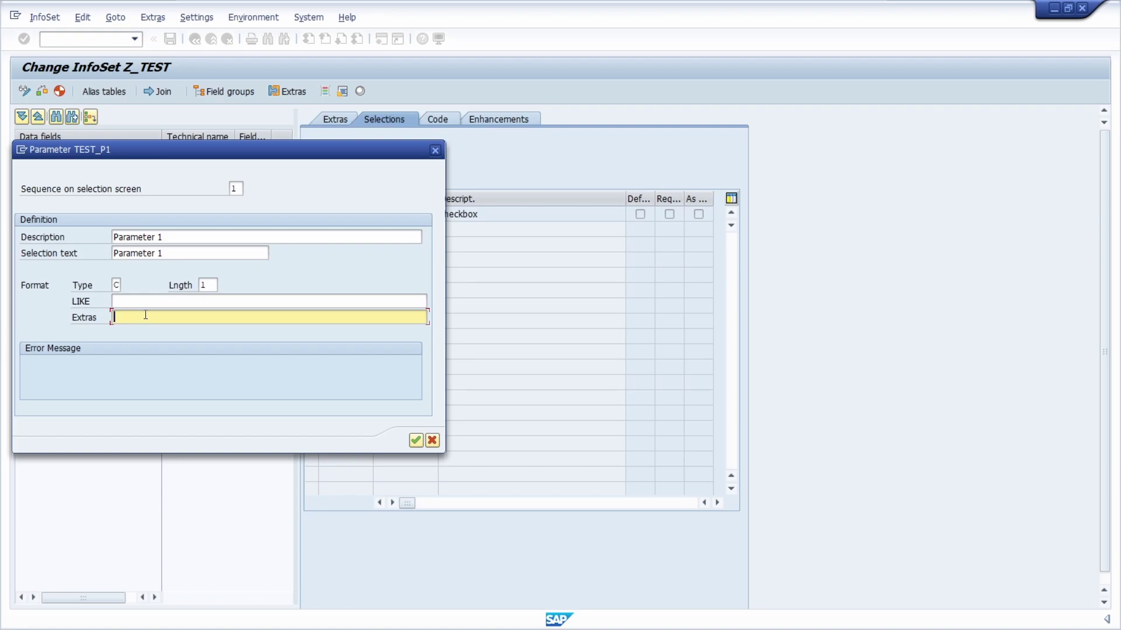
type("radiobutton group g1")
type("default 'X'")
left_click(415, 441)
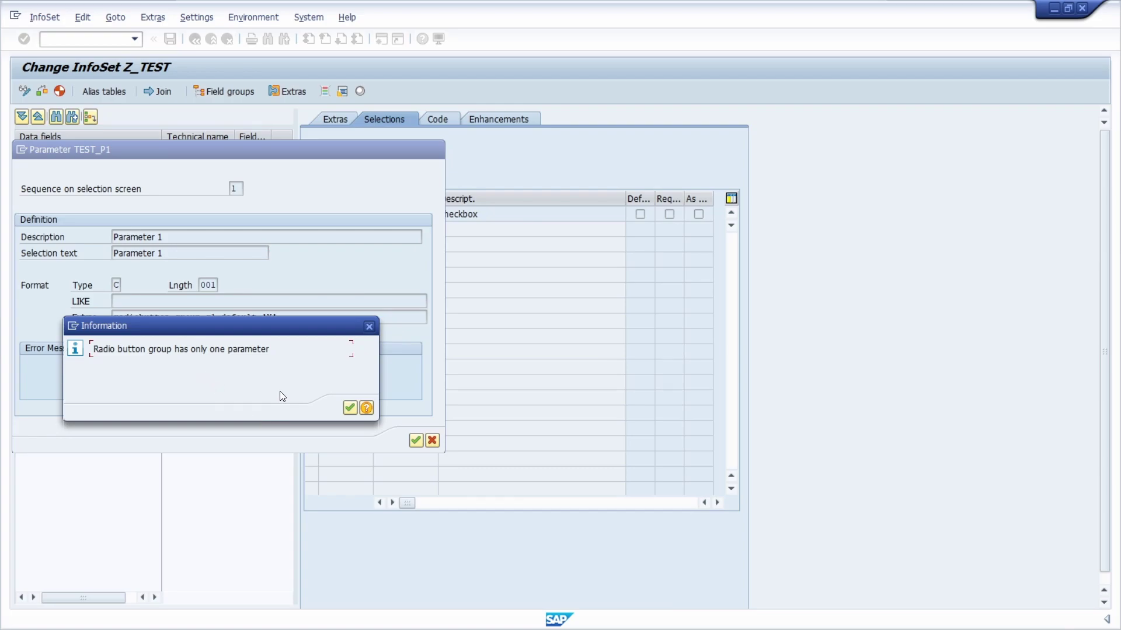
left_click(351, 409)
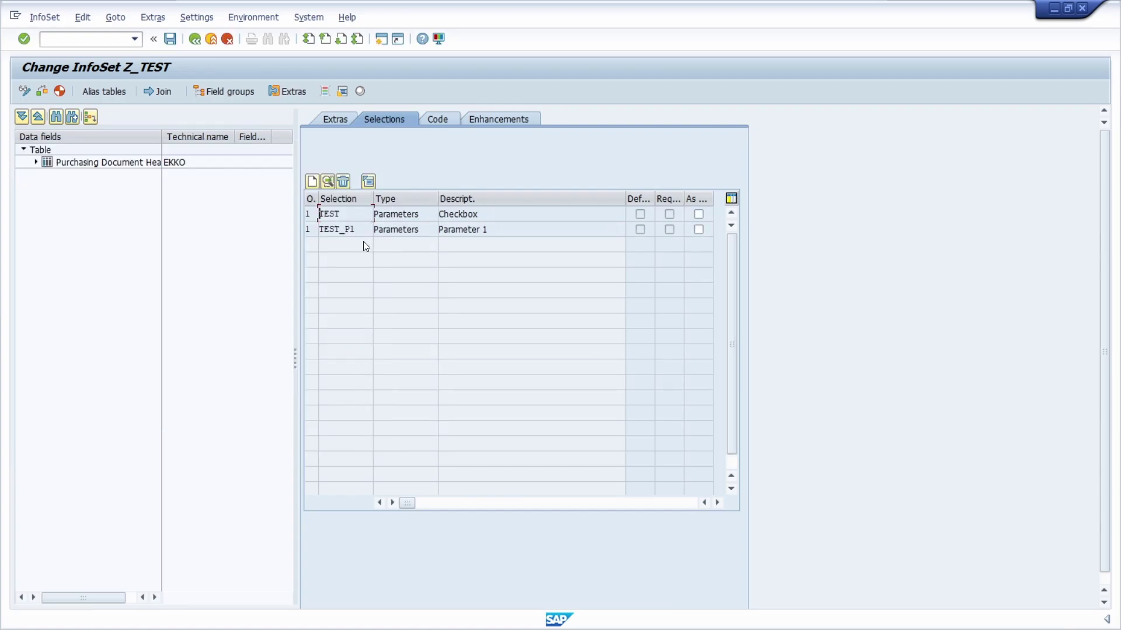
Create another parameter selection named TEST_P2.
left_click(311, 182)
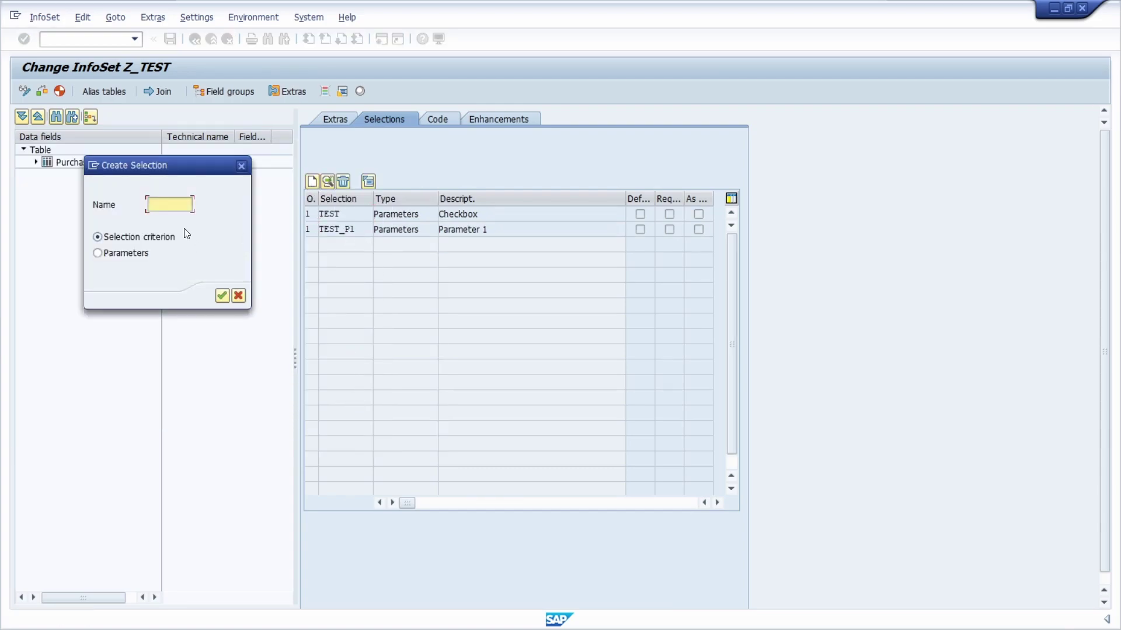
left_click(136, 255)
left_click(221, 296)
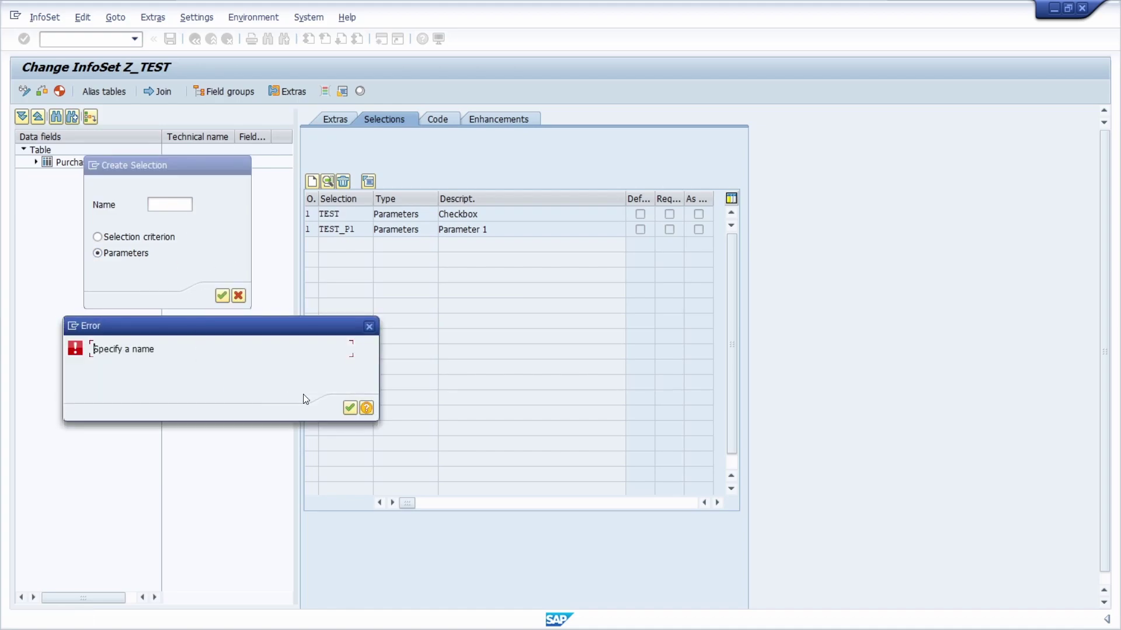
left_click(350, 405)
left_click(172, 205)
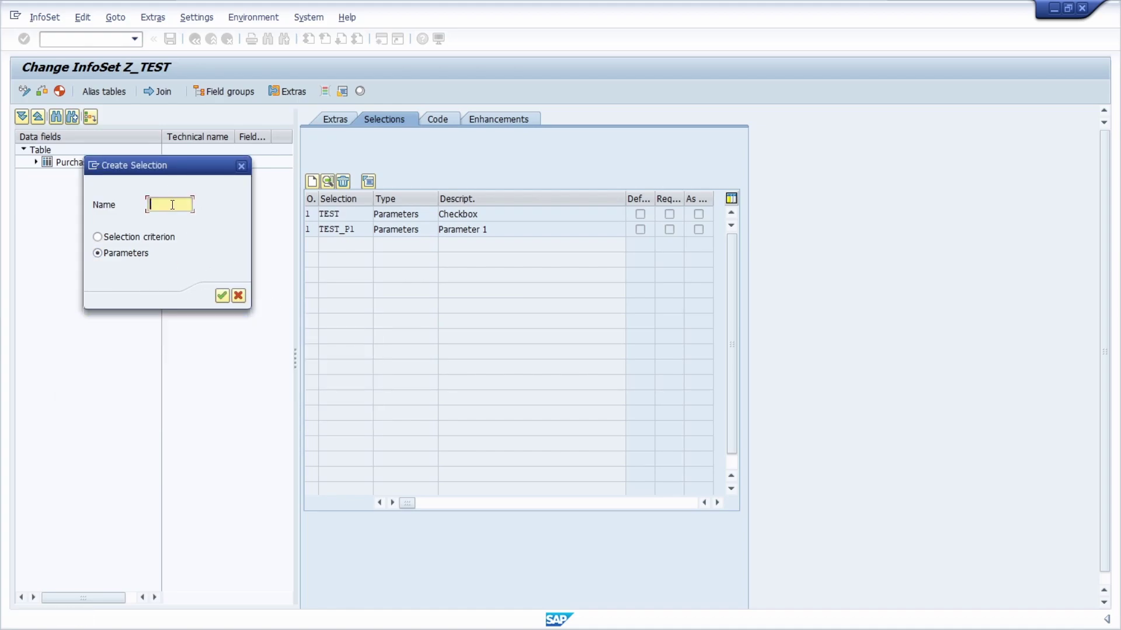
left_click(181, 218)
key("BackSpace")
type("2")
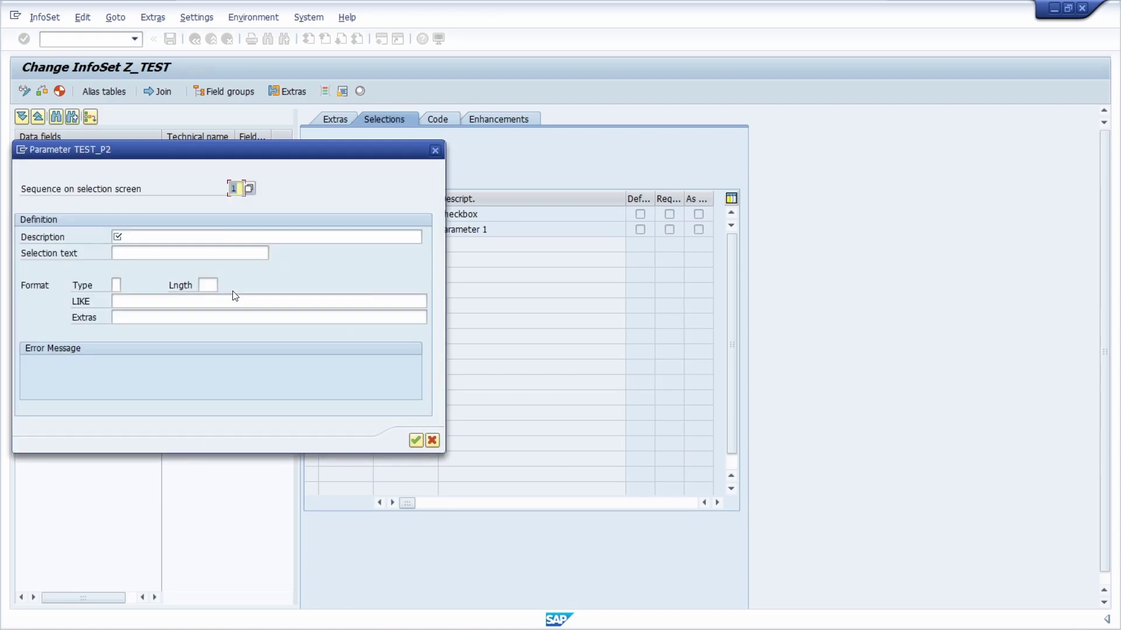
Set TEST_P2's description and selection text to 'Parameter 2'.
left_click(166, 234)
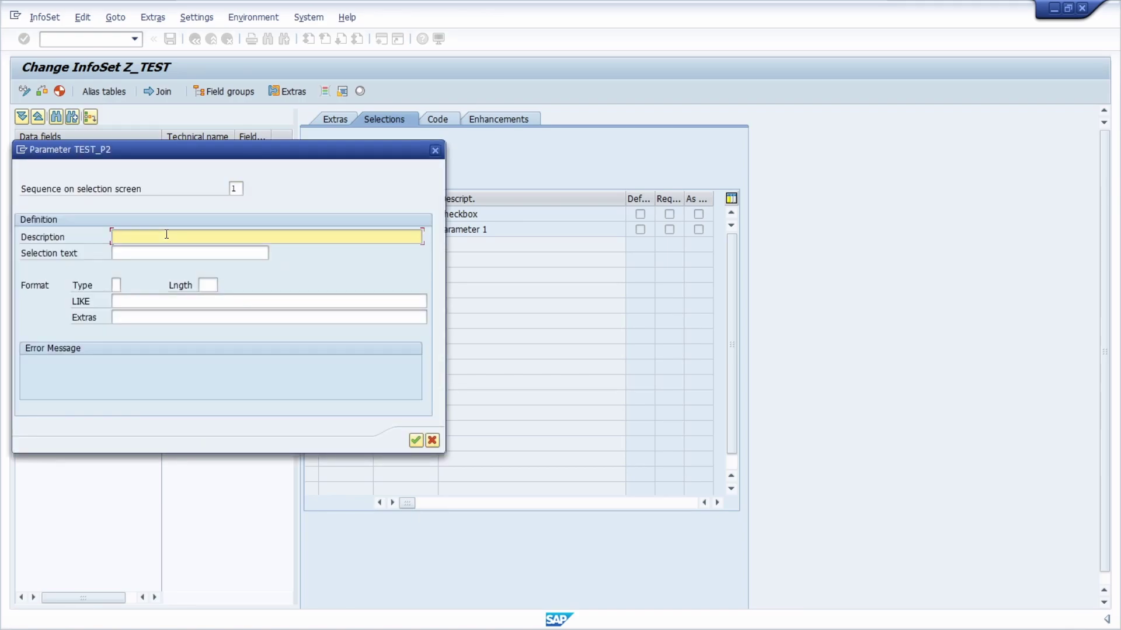
type("Pa")
left_click(164, 251)
key("BackSpace")
type("2")
left_click(163, 253)
left_click(164, 261)
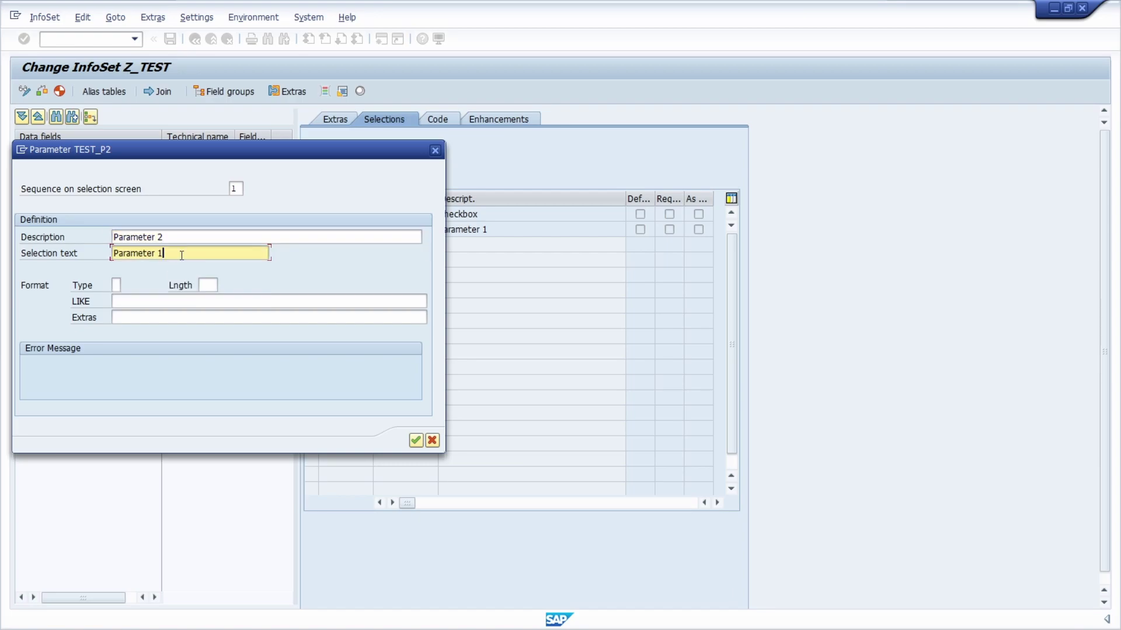
key("BackSpace")
type("2")
Give TEST_P2 type C, length 1, extras radiobutton group g1, and confirm.
left_click(118, 285)
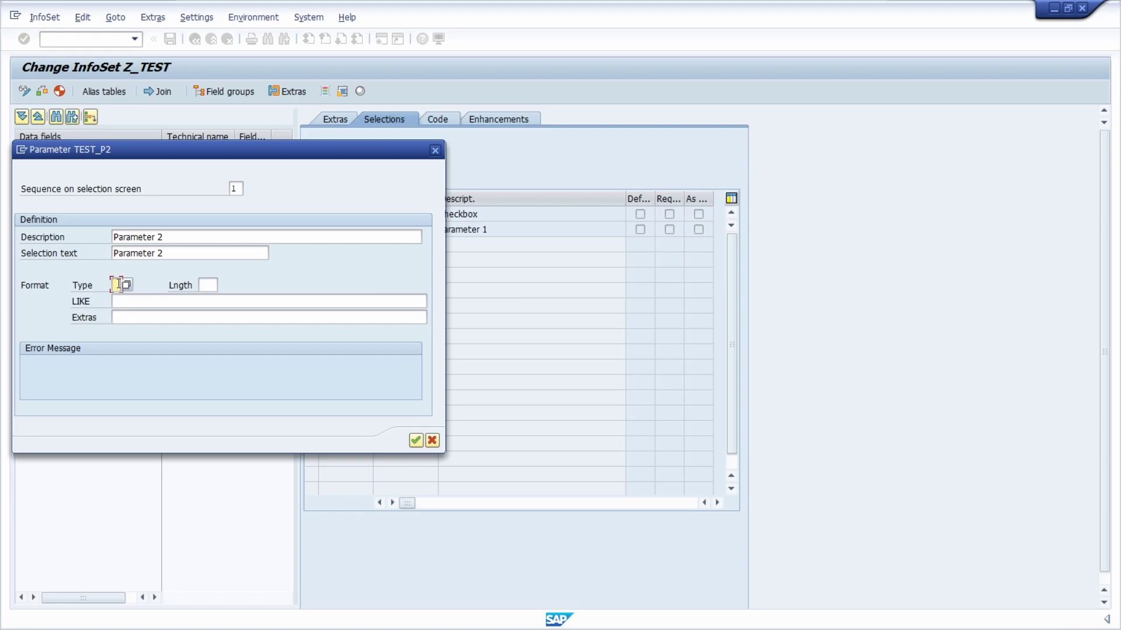
type("C")
key("Tab")
type("1")
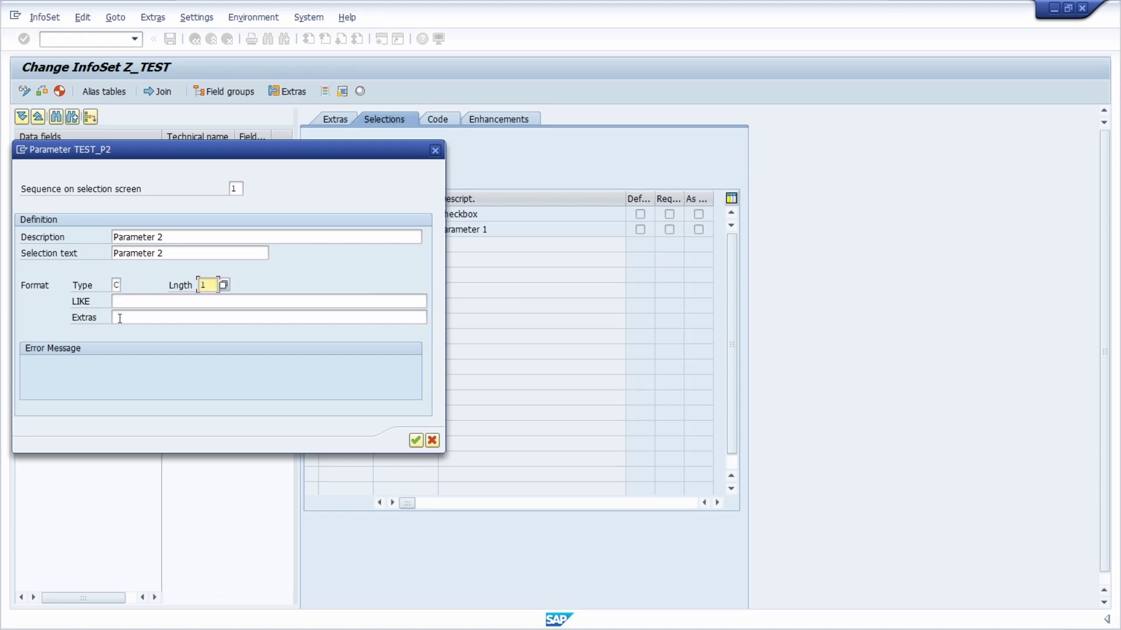
left_click(142, 317)
left_click(142, 327)
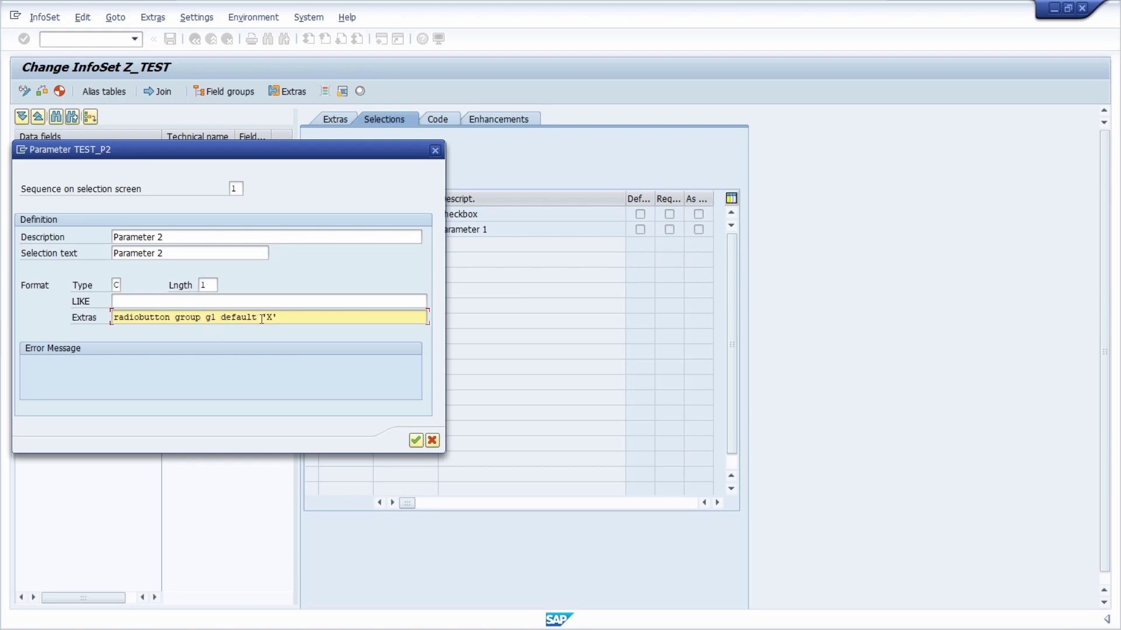
key("BackSpace")
key("BackSpace")
key("BackSpace")
key("BackSpace")
key("BackSpace")
key("BackSpace")
key("BackSpace")
key("BackSpace")
key("BackSpace")
key("BackSpace")
key("BackSpace")
key("BackSpace")
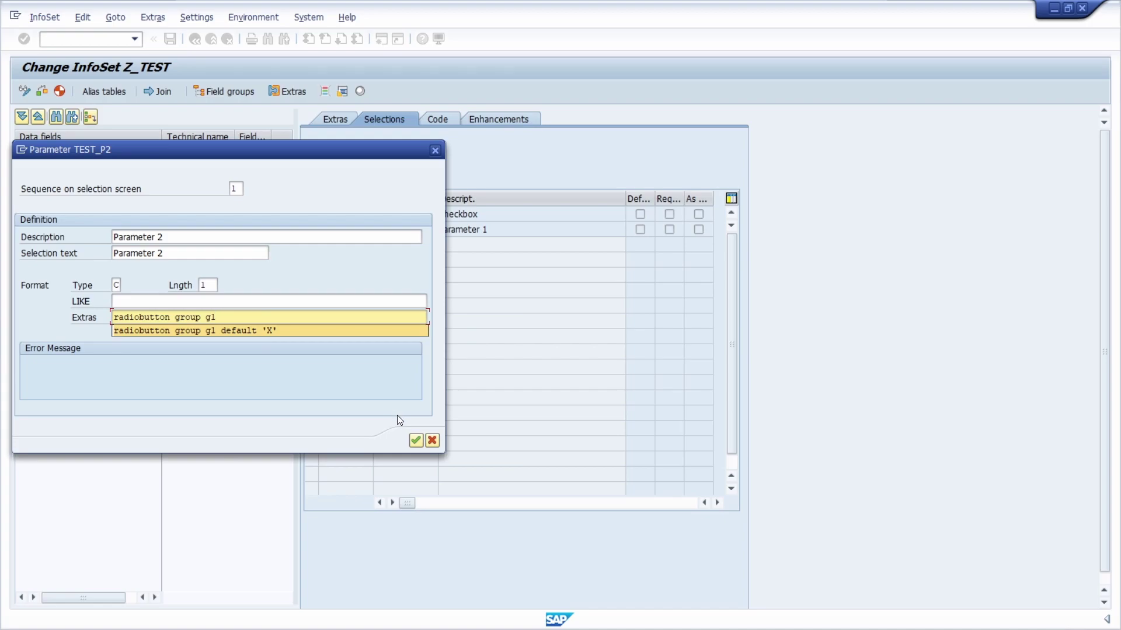
left_click(416, 440)
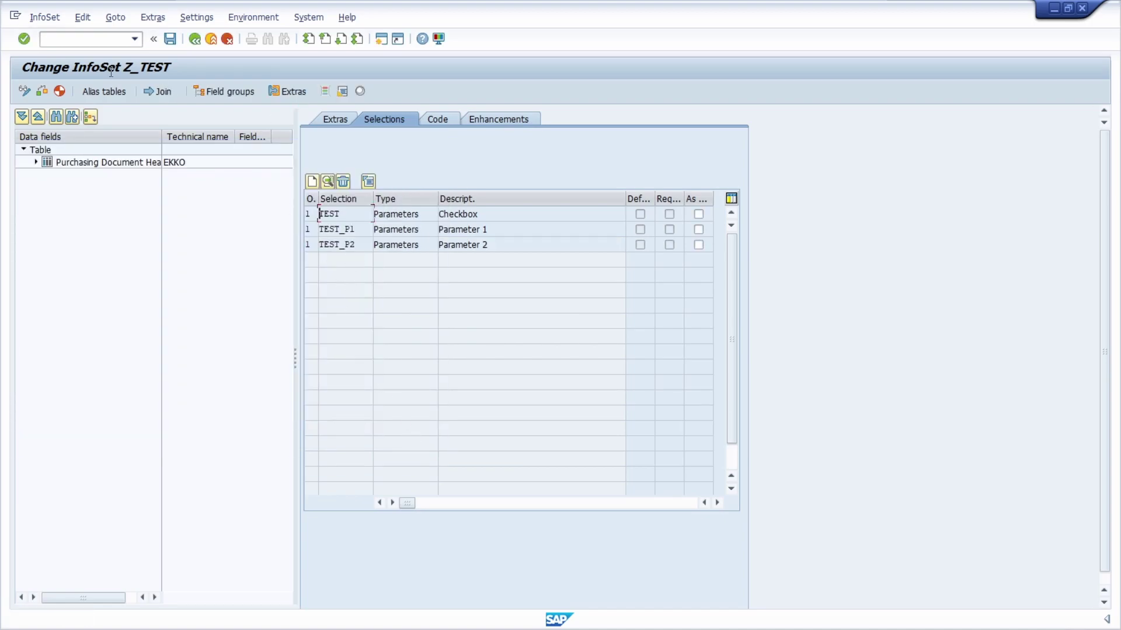
Check and generate InfoSet Z_TEST, acknowledging the field-name reminder.
left_click(59, 91)
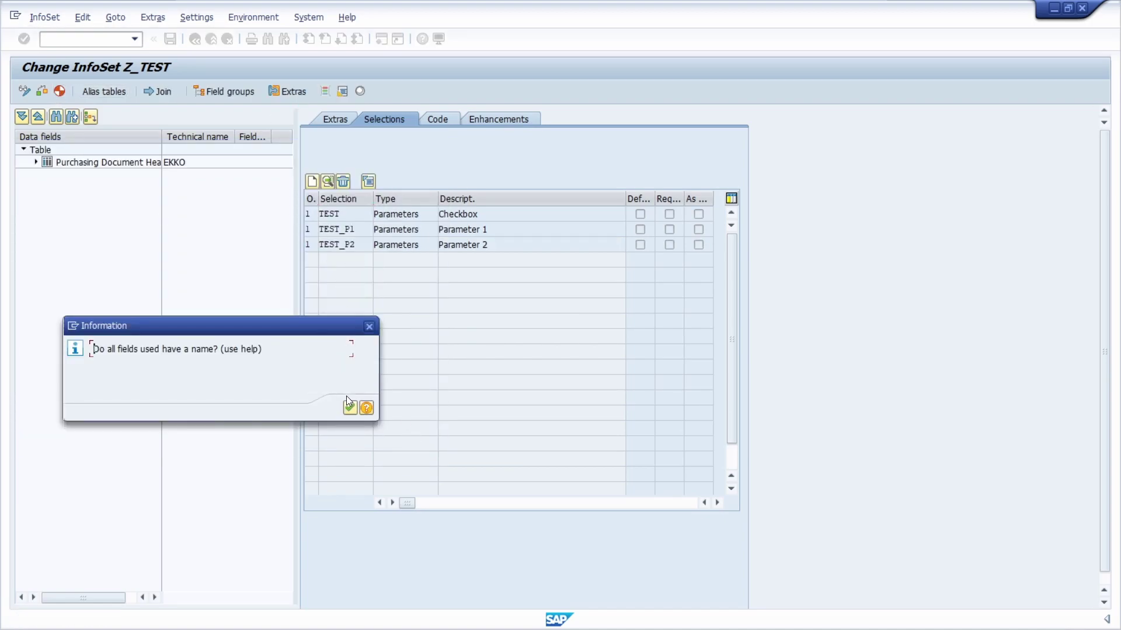
left_click(349, 408)
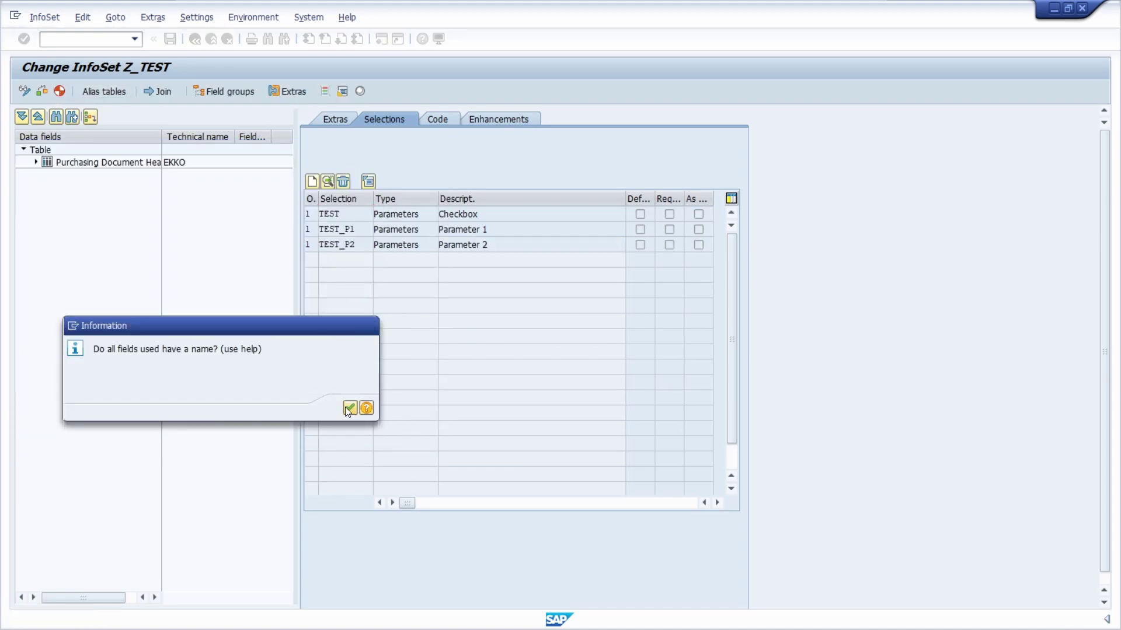
left_click(332, 231)
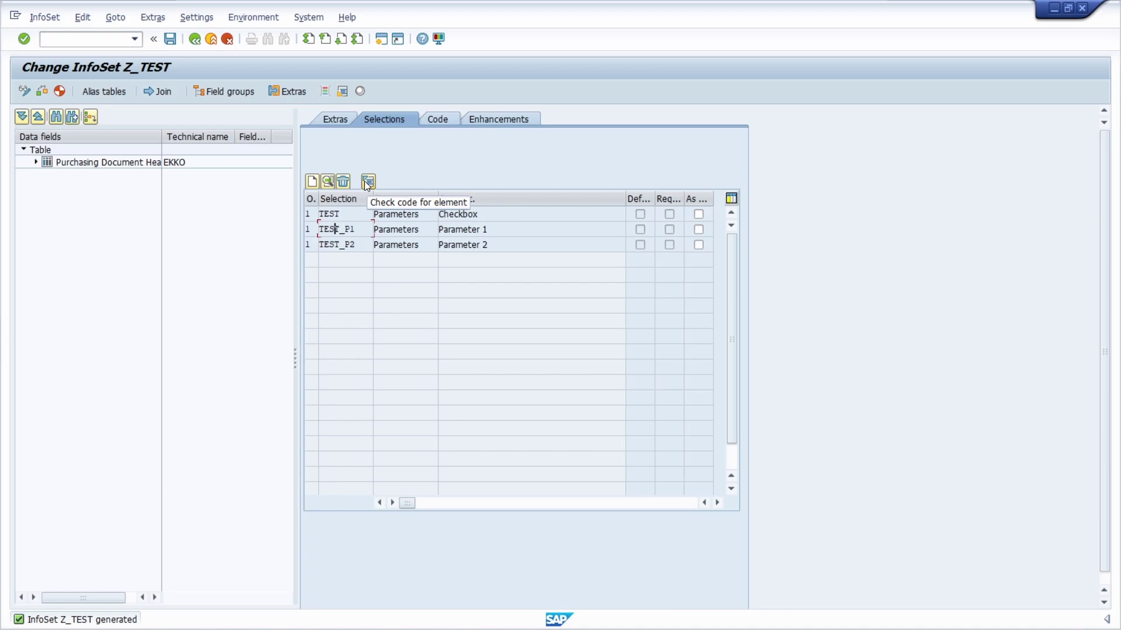
Go to SAP Query with /nsq01 and execute query Z_TEST.
key("ctrl+slash")
type("/n")
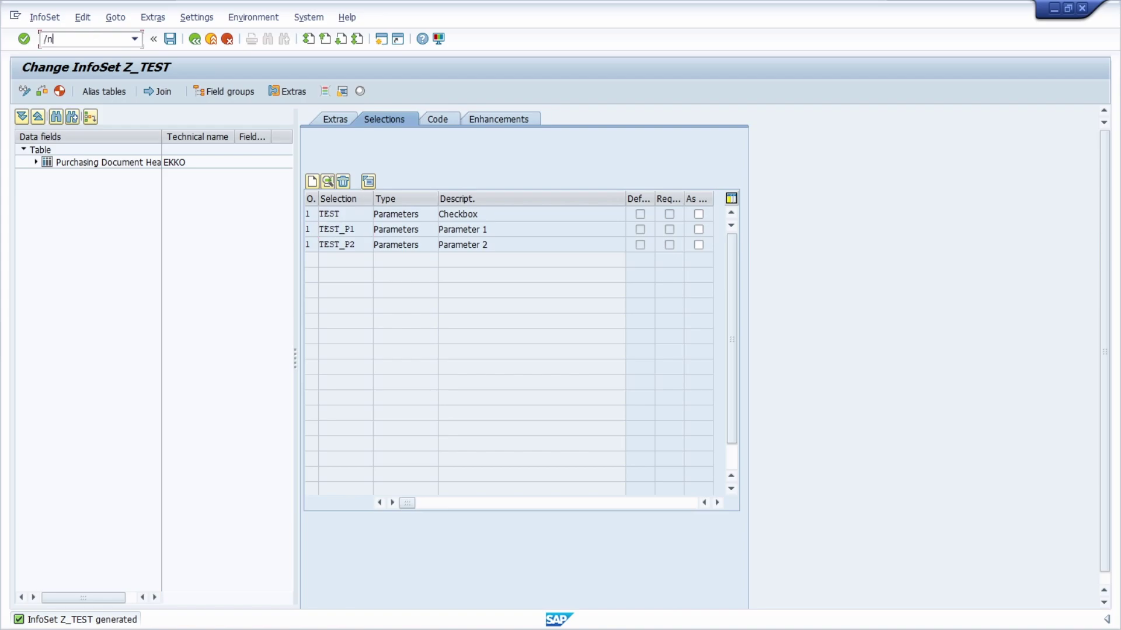
type("sq01")
key("Return")
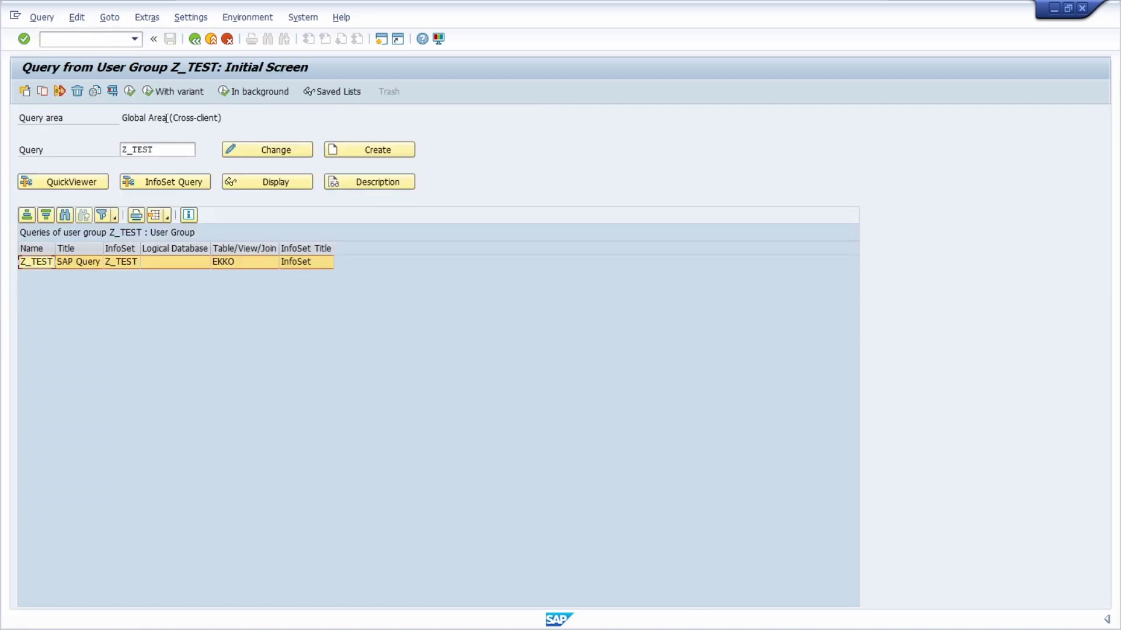
left_click(131, 91)
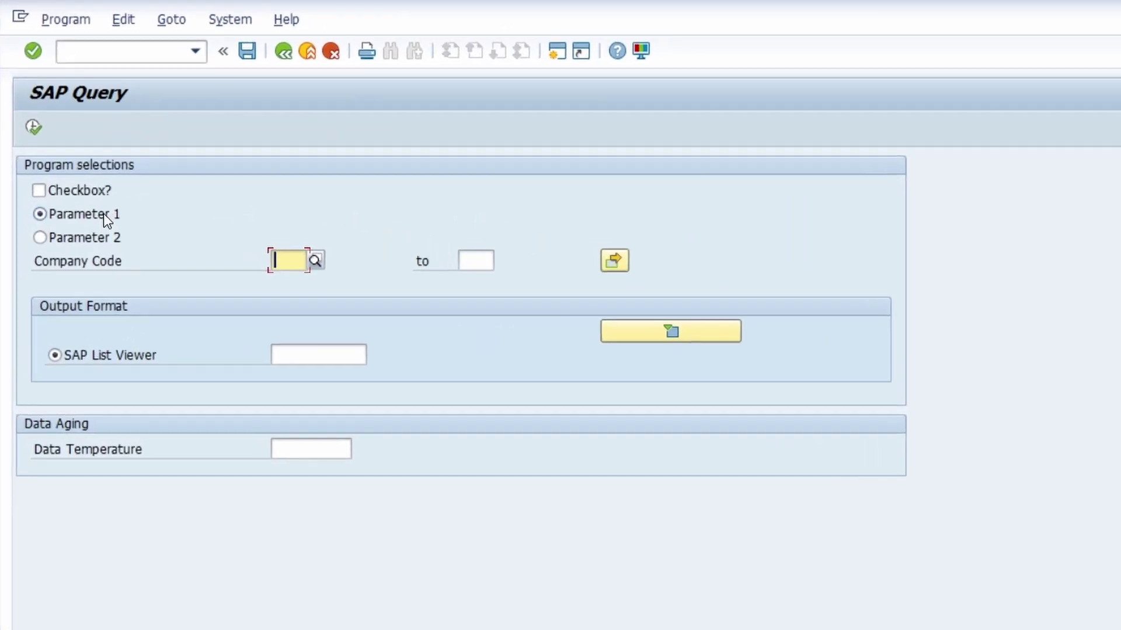
Toggle the Parameter 1 and Parameter 2 radio buttons, ending on Parameter 1.
left_click(86, 236)
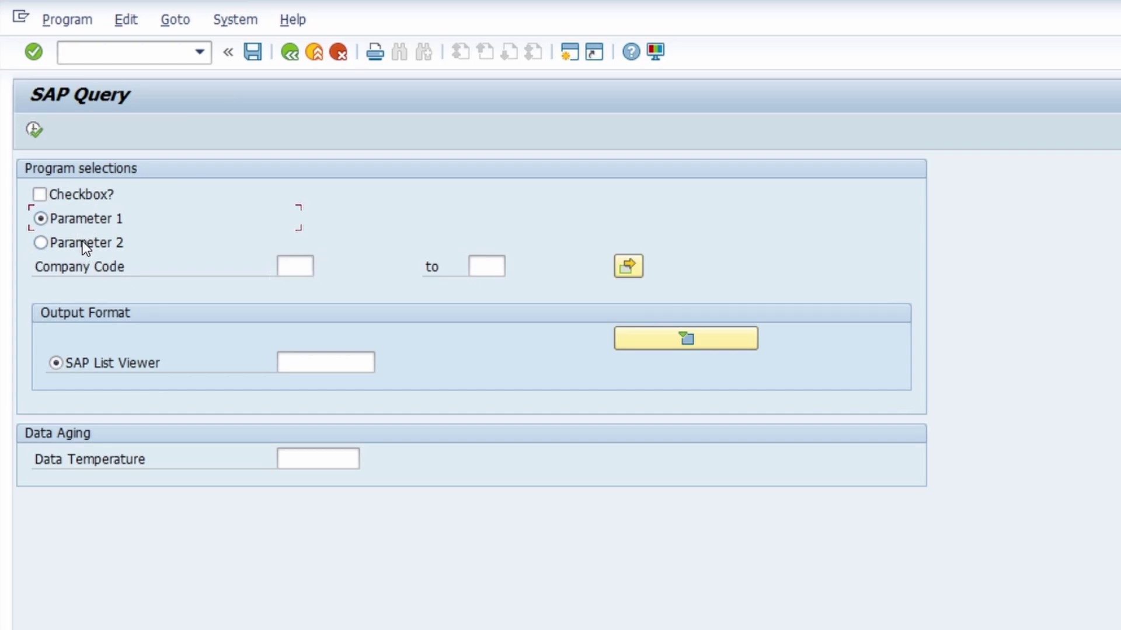
left_click(82, 240)
left_click(84, 219)
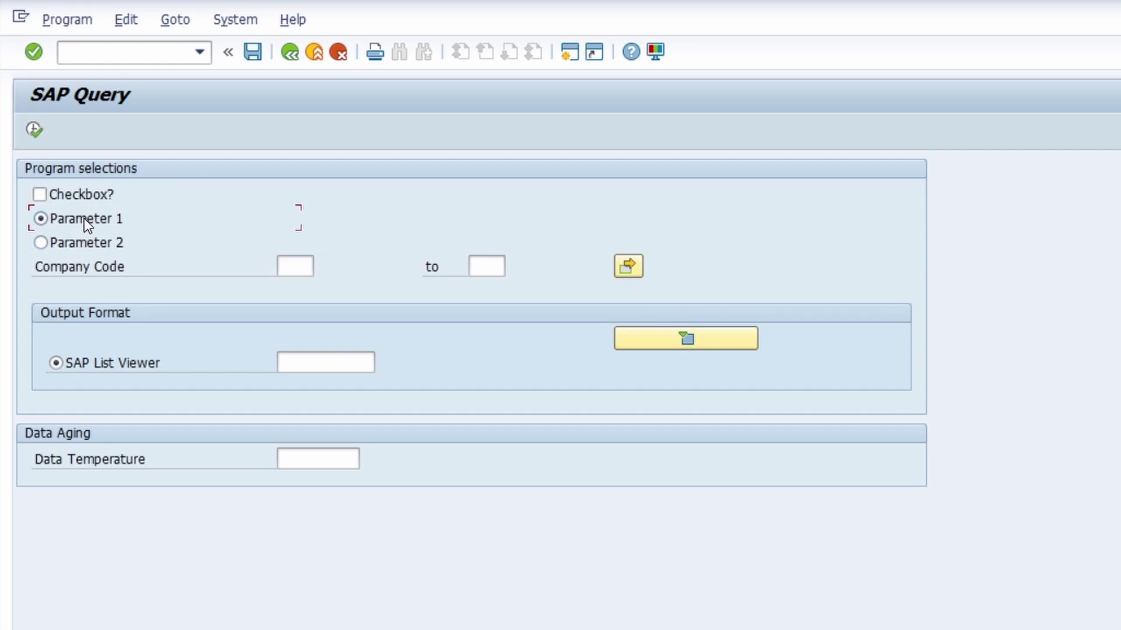